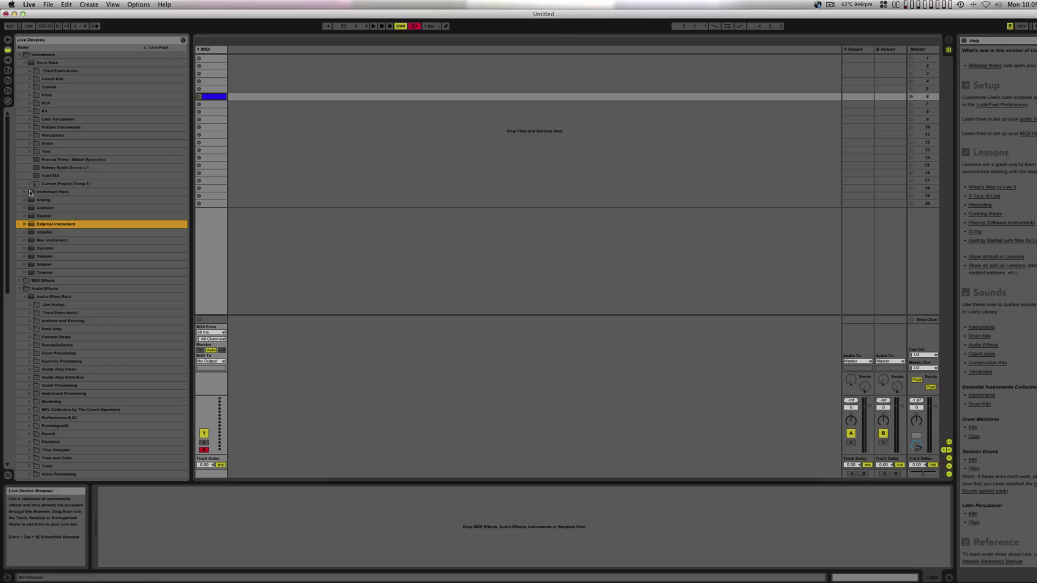
Show the browser's Plug-in Devices list, where Virus TI Snow appears.
{"action": "left_click", "coordinate": [9, 61]}
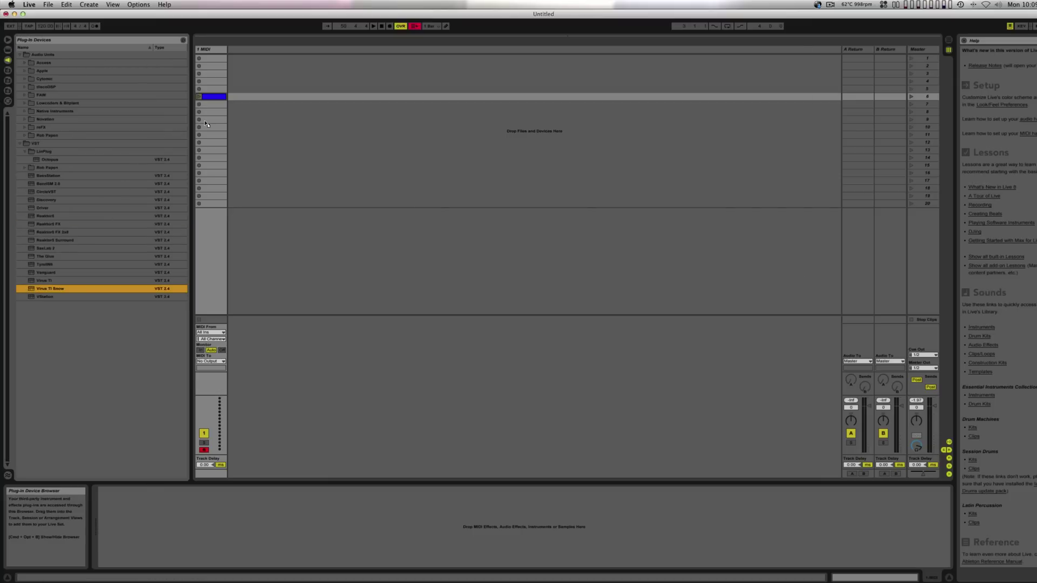
Load Virus TI Snow on the MIDI track, group it into an Instrument Rack, and show macros and key zones.
{"action": "left_click_drag", "start_coordinate": [205, 124], "coordinate": [204, 122]}
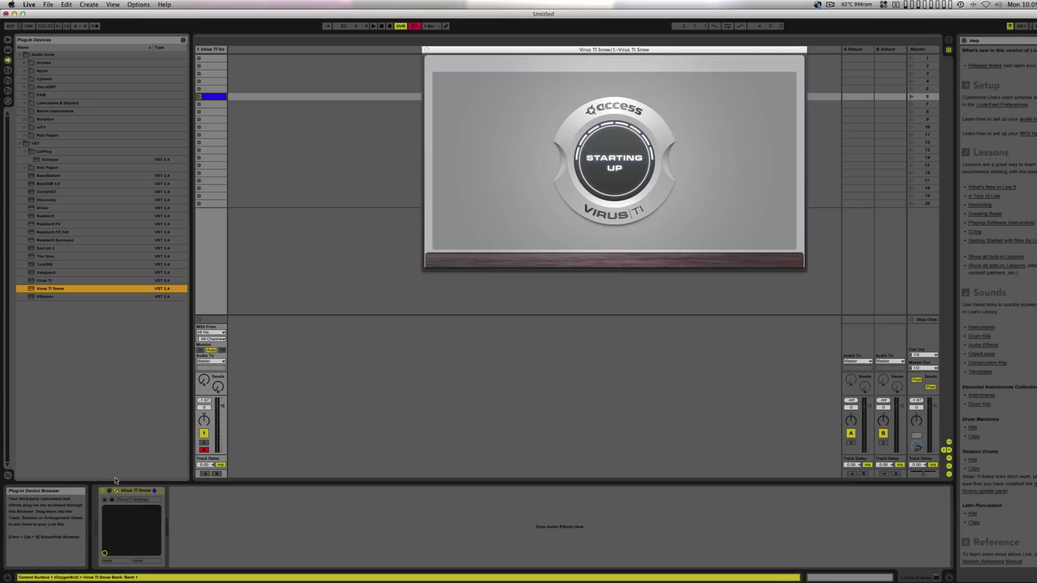
{"action": "left_click", "coordinate": [130, 491]}
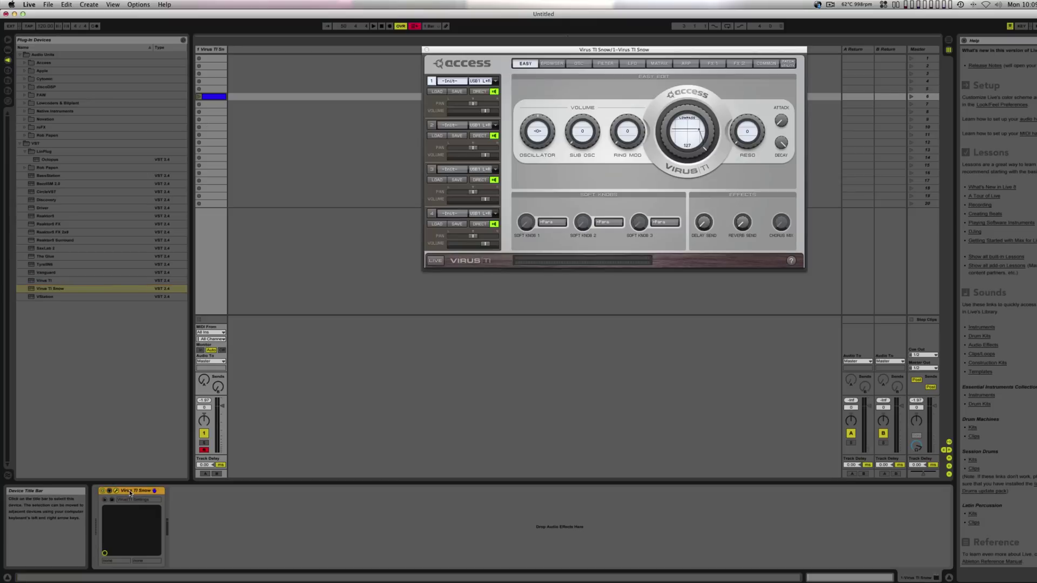
{"action": "right_click", "coordinate": [129, 492]}
{"action": "left_click", "coordinate": [136, 536]}
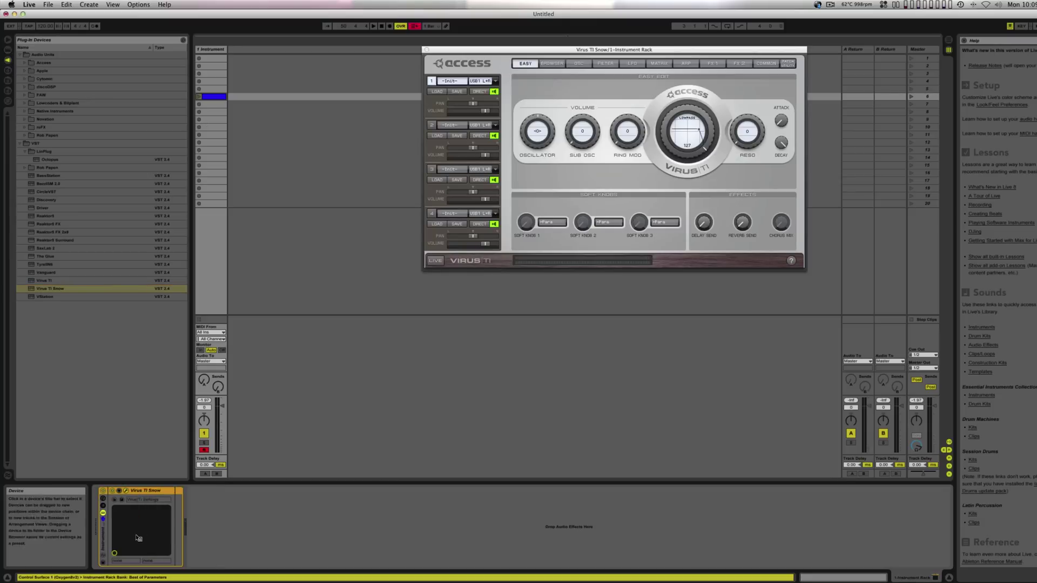
{"action": "left_click", "coordinate": [103, 500]}
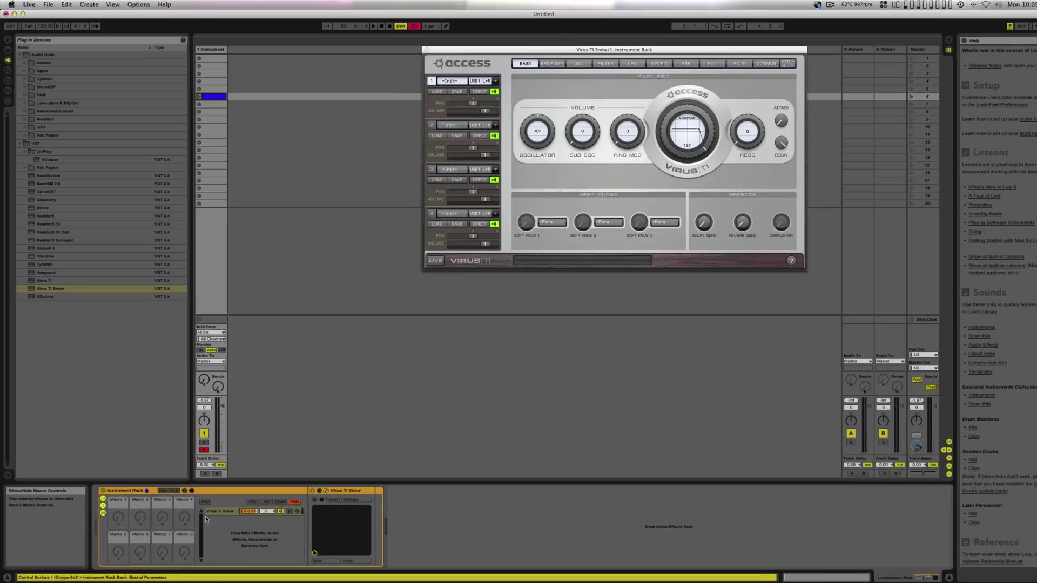
{"action": "left_click", "coordinate": [252, 502]}
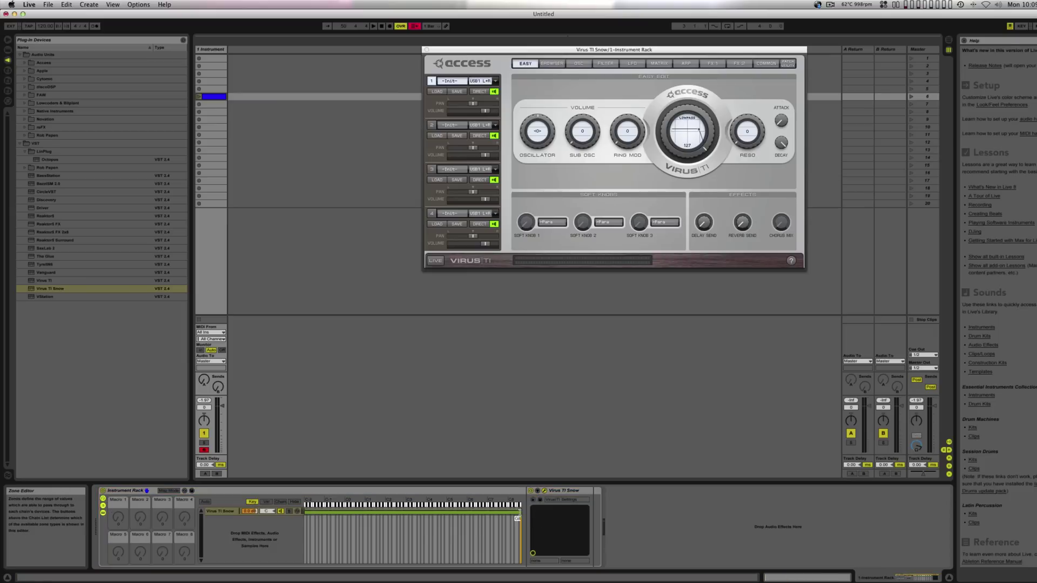
End the Virus chain's key zone at A#4 and add a second chain whose zone starts near A2.
{"action": "left_click_drag", "start_coordinate": [518, 513], "coordinate": [443, 512]}
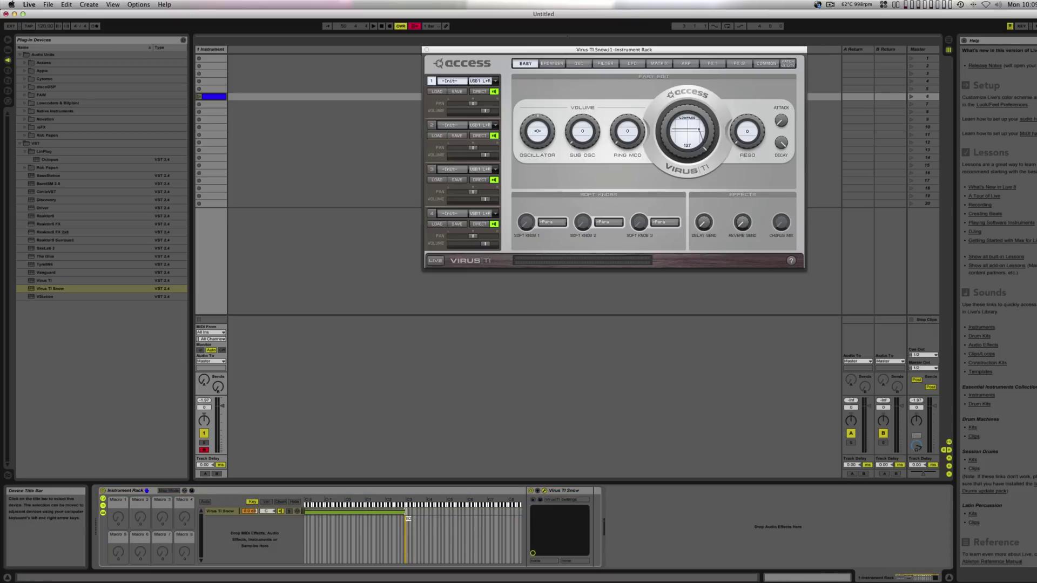
{"action": "right_click", "coordinate": [243, 533]}
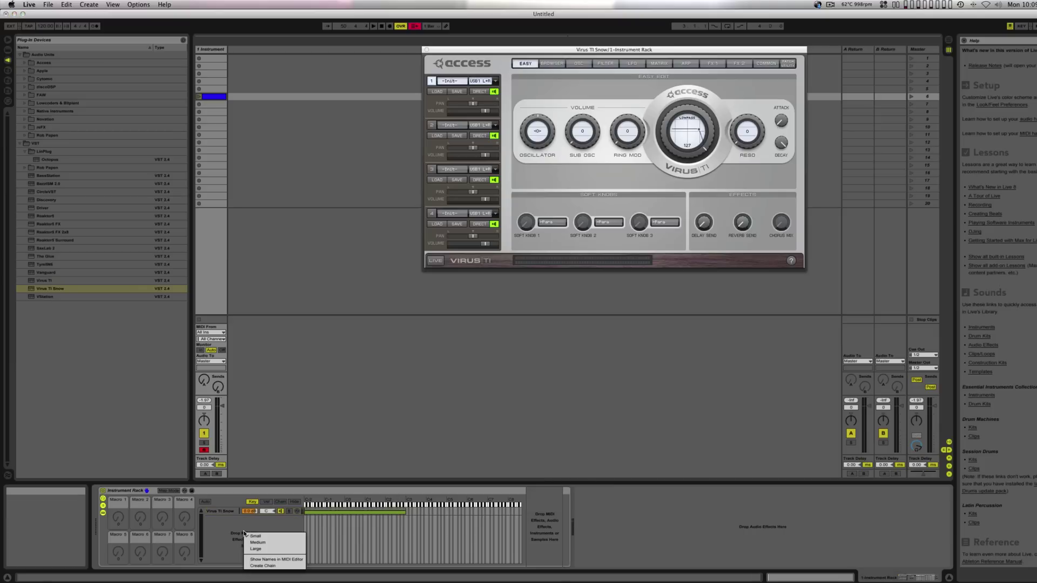
{"action": "left_click", "coordinate": [262, 565]}
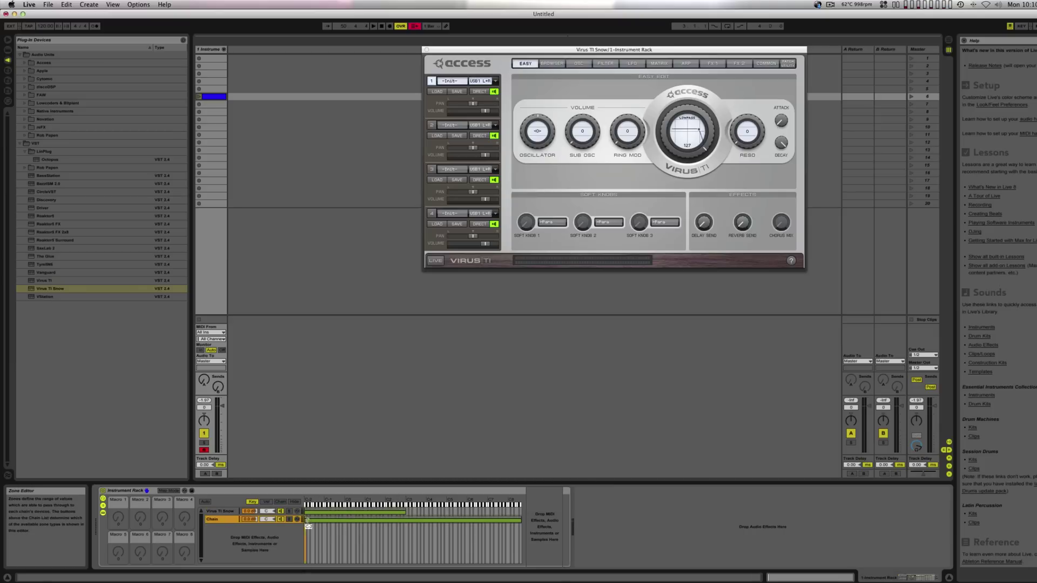
{"action": "left_click_drag", "start_coordinate": [307, 523], "coordinate": [403, 522]}
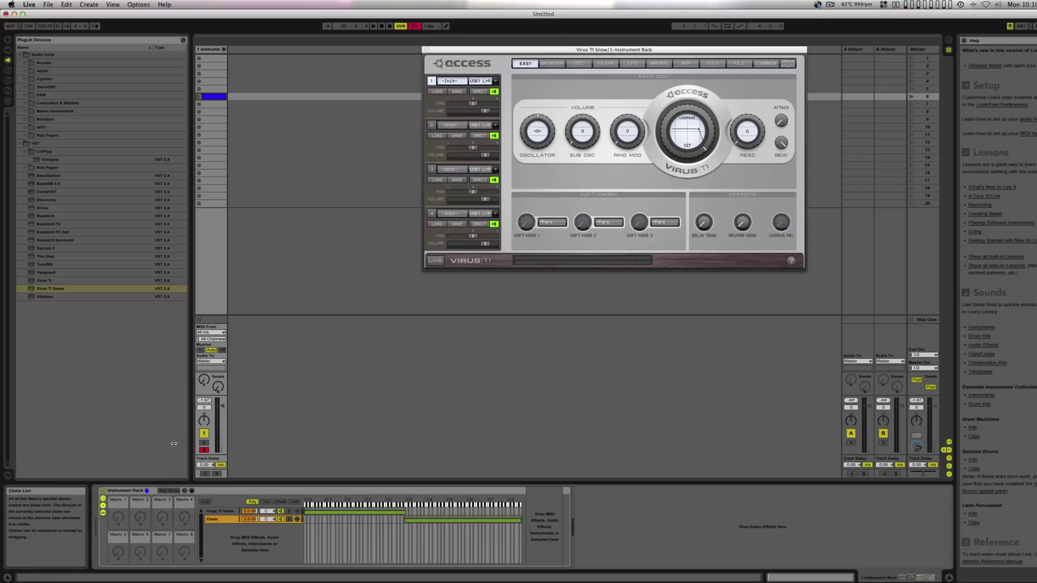
Create a MIDI clip with a C3, D#3, G3 chord, launch it, and return to the rack view.
{"action": "double_click", "coordinate": [216, 97]}
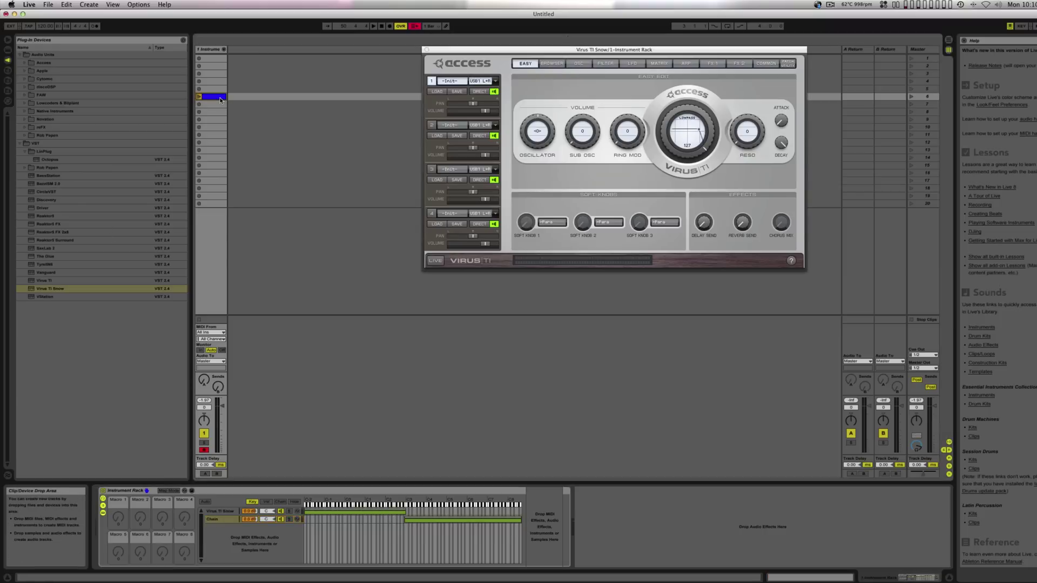
{"action": "double_click", "coordinate": [222, 495]}
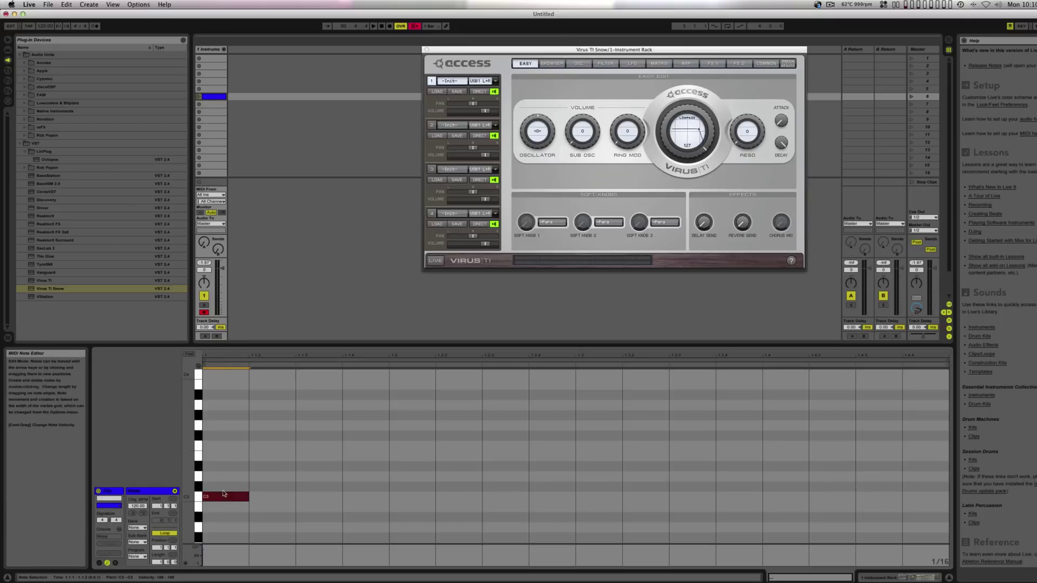
{"action": "double_click", "coordinate": [224, 465]}
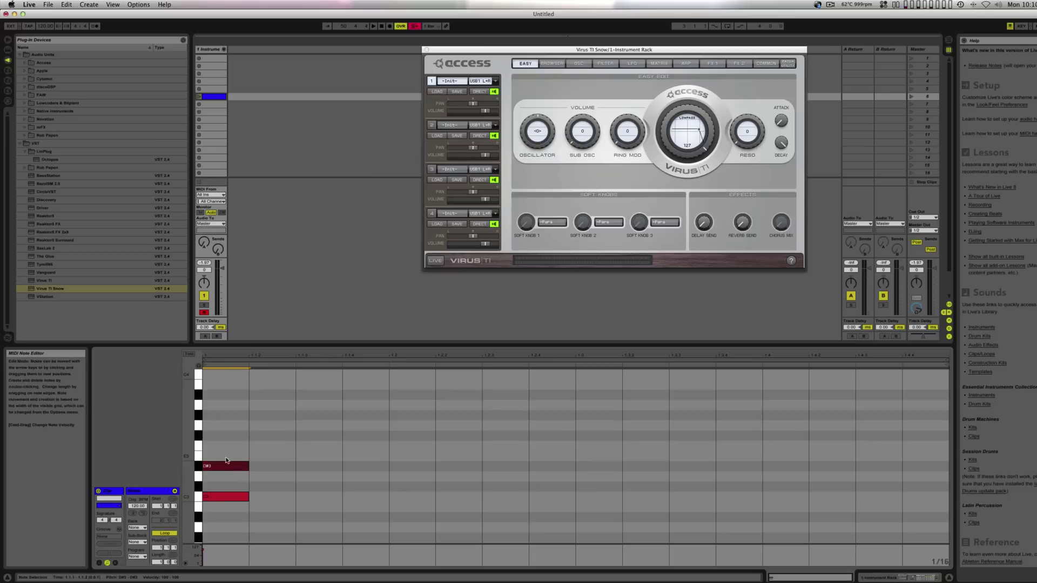
{"action": "left_click", "coordinate": [198, 97]}
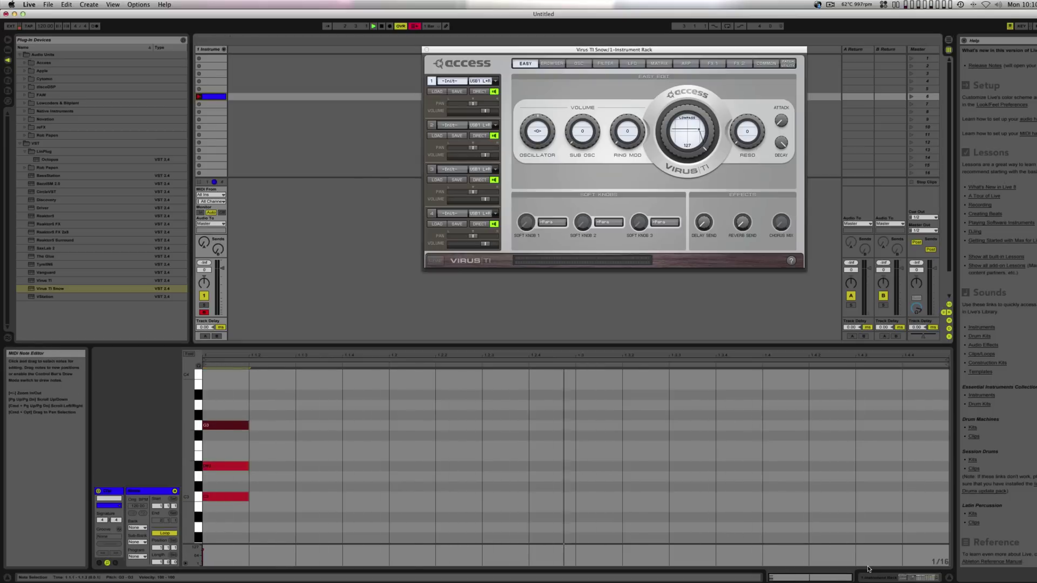
{"action": "key", "text": "shift+Tab"}
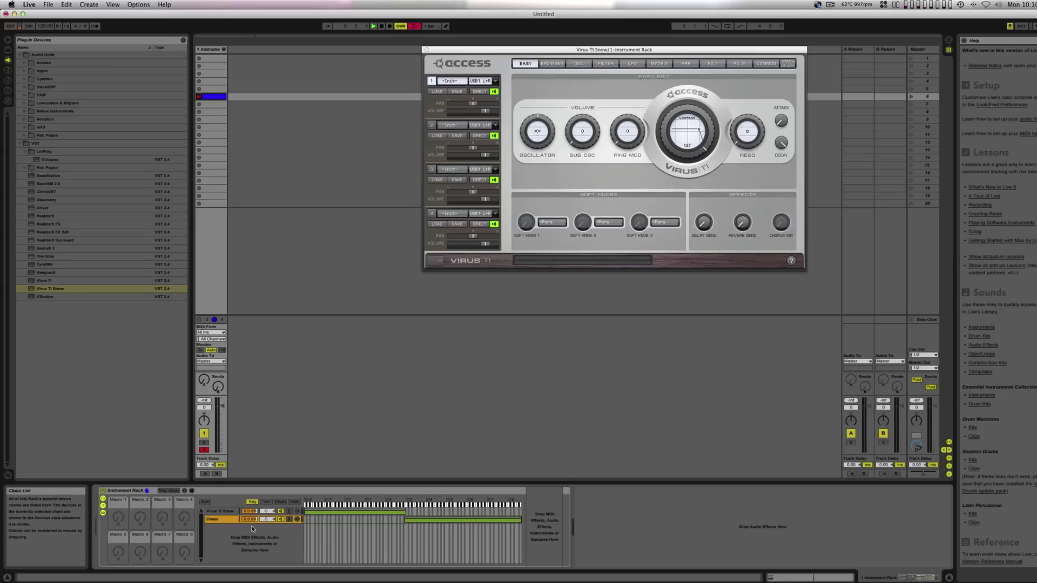
Transpose the clip's chord down one octave to C2, D#2 and G2.
{"action": "left_click", "coordinate": [221, 512]}
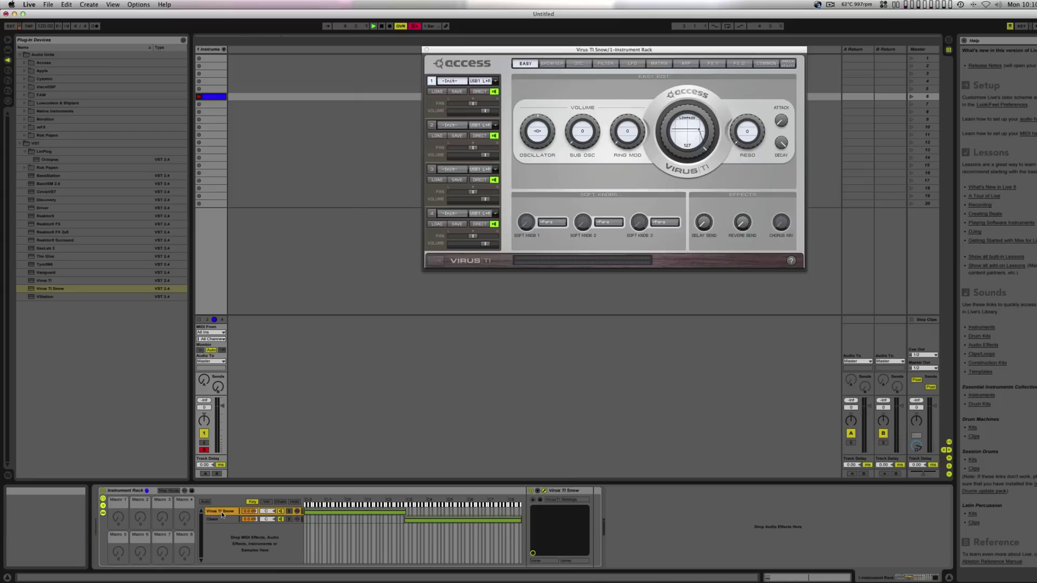
{"action": "left_click", "coordinate": [221, 518]}
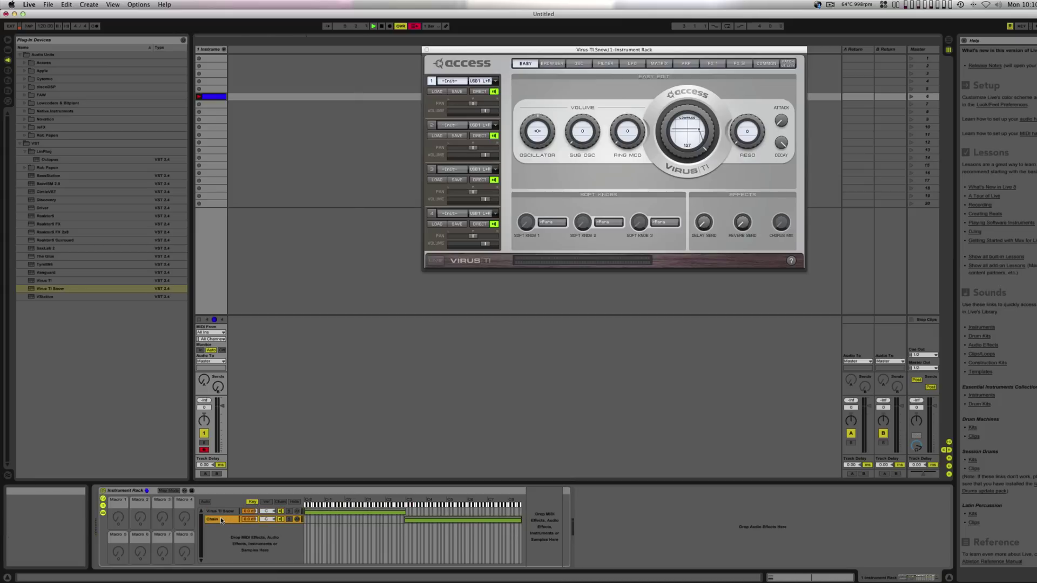
{"action": "left_click", "coordinate": [222, 511]}
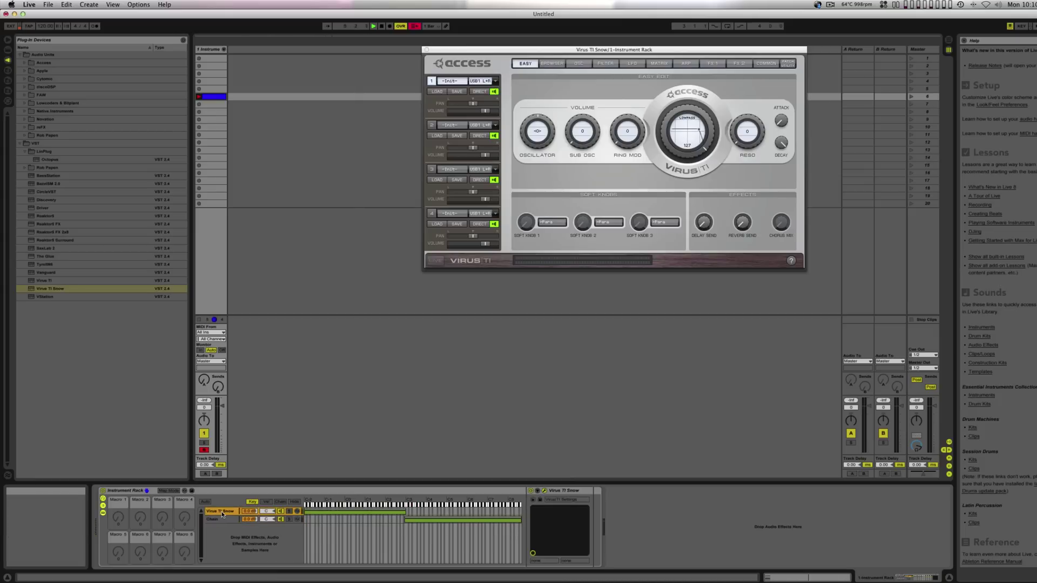
{"action": "double_click", "coordinate": [210, 97]}
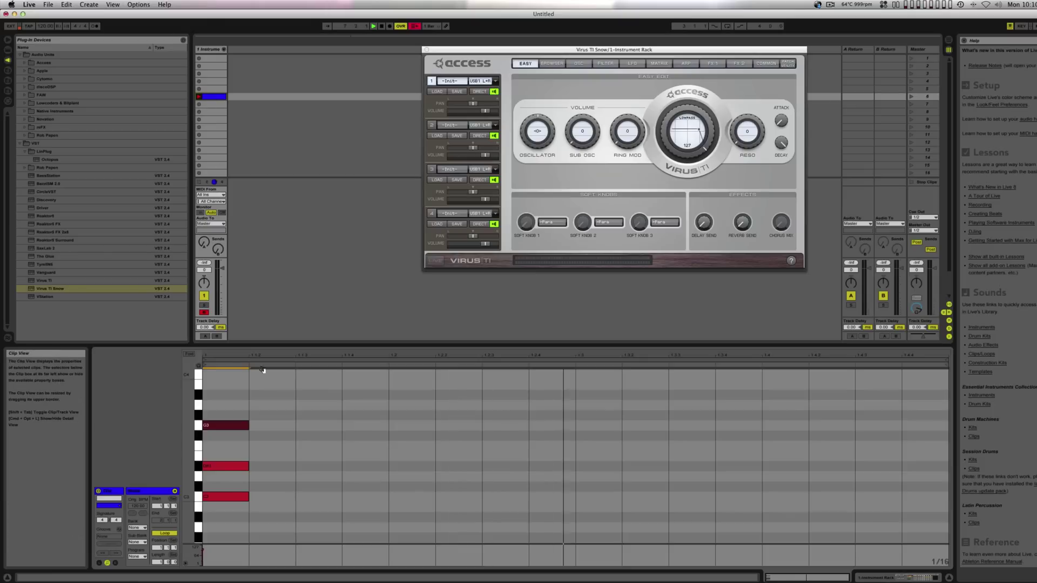
{"action": "key", "text": "shift+Down"}
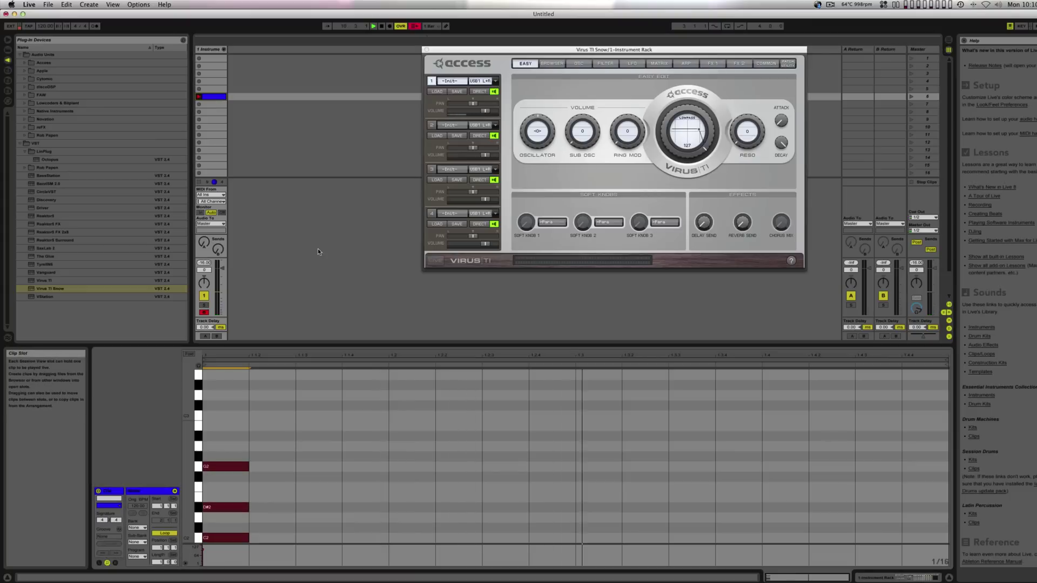
{"action": "key", "text": "super+a"}
{"action": "key", "text": "shift+Tab"}
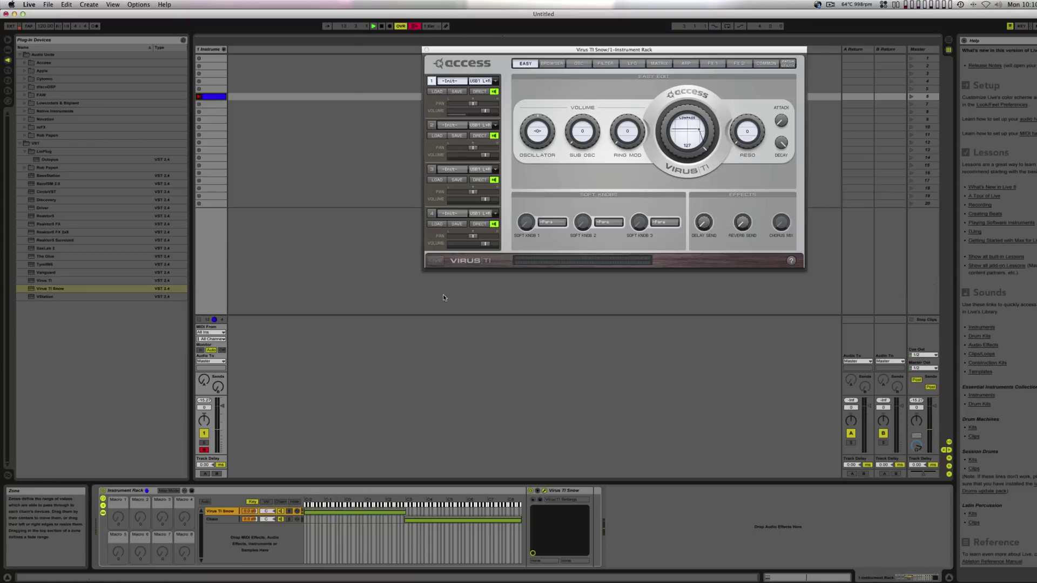
Select the empty second chain and show Live's built-in devices list.
{"action": "left_click", "coordinate": [432, 125]}
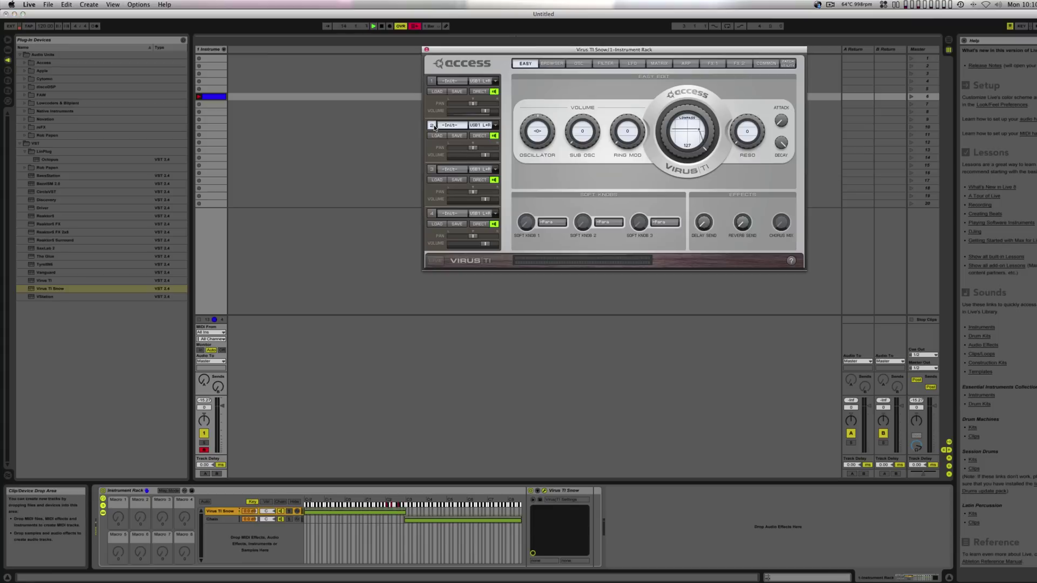
{"action": "left_click", "coordinate": [229, 519]}
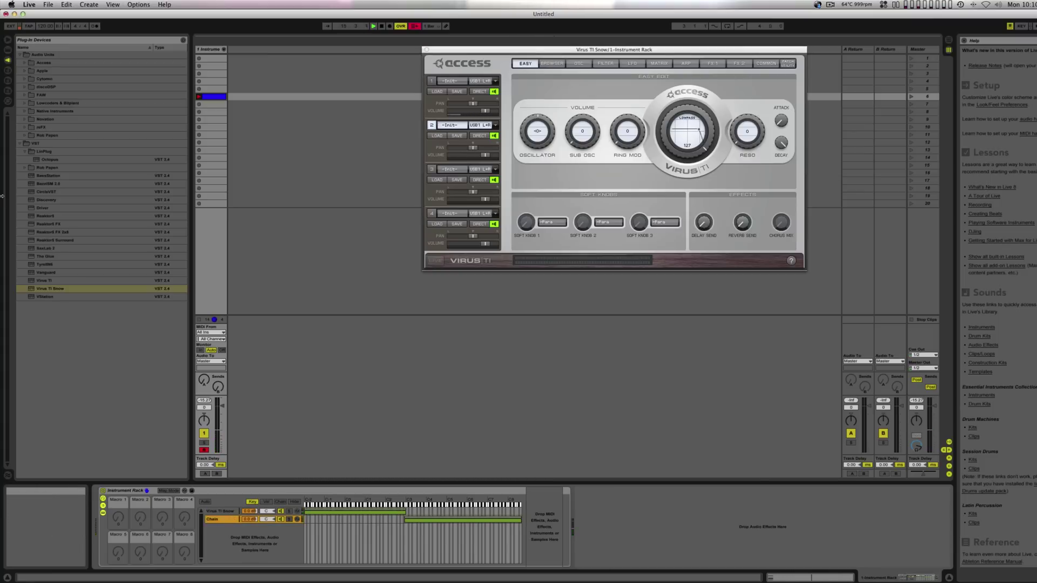
{"action": "left_click", "coordinate": [7, 49]}
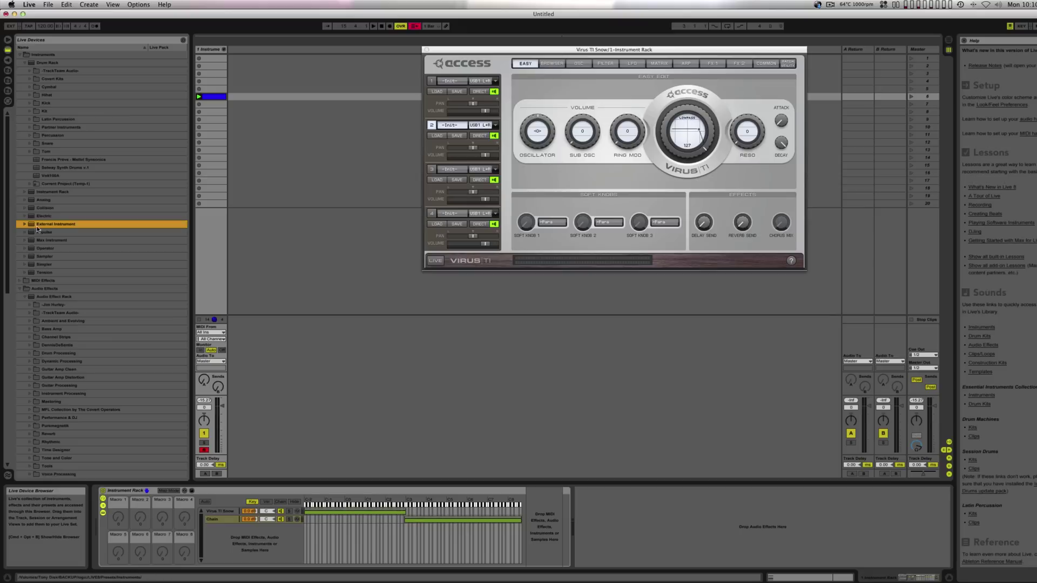
Put an External Instrument on the second chain, sending MIDI to Virus TI Snow part 3.
{"action": "left_click_drag", "start_coordinate": [192, 434], "coordinate": [221, 520]}
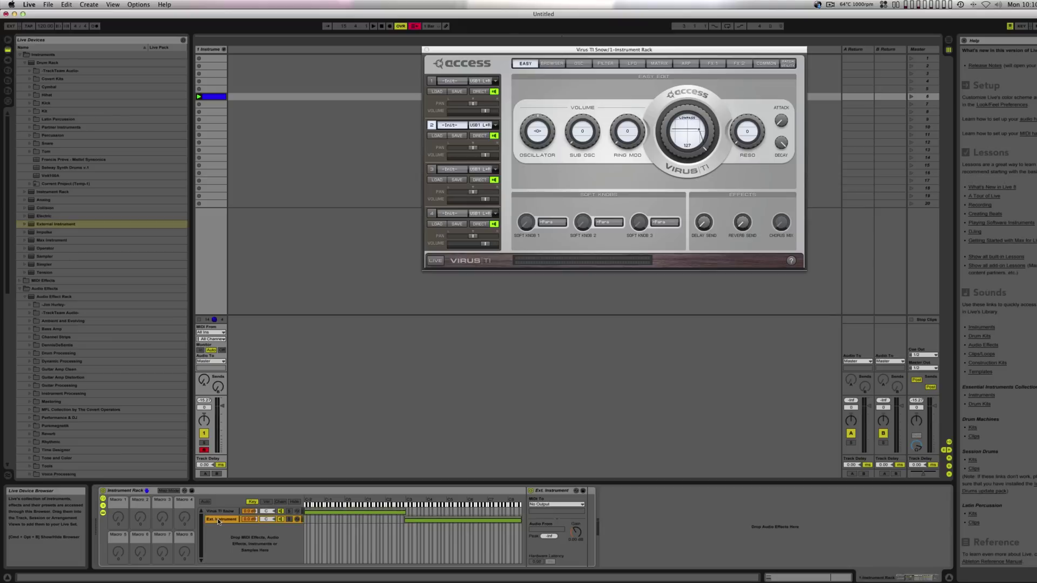
{"action": "left_click", "coordinate": [539, 504]}
{"action": "left_click", "coordinate": [538, 508]}
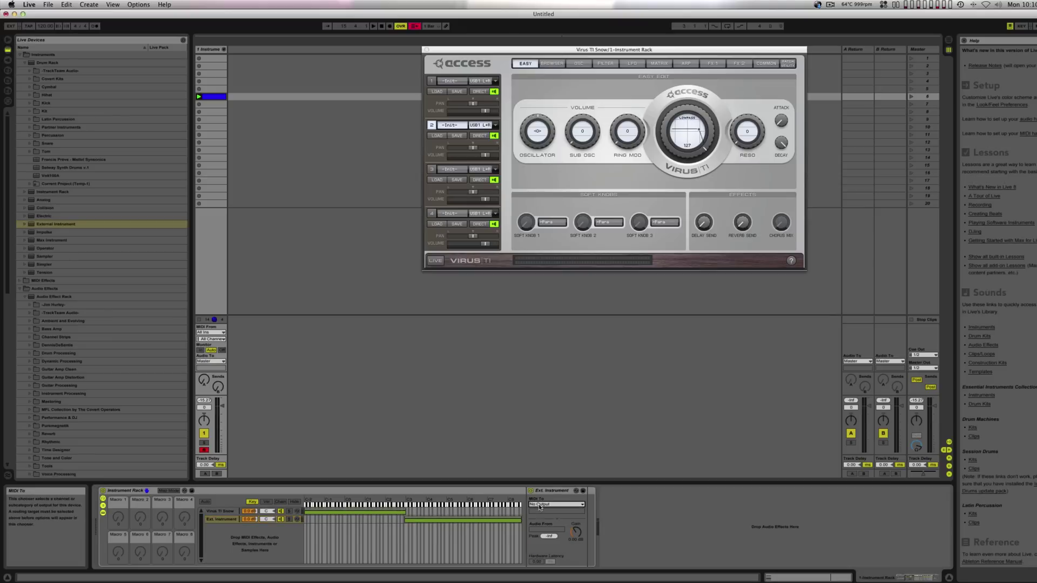
{"action": "left_click", "coordinate": [539, 507]}
{"action": "left_click", "coordinate": [541, 536]}
{"action": "left_click", "coordinate": [549, 511]}
{"action": "left_click", "coordinate": [549, 524]}
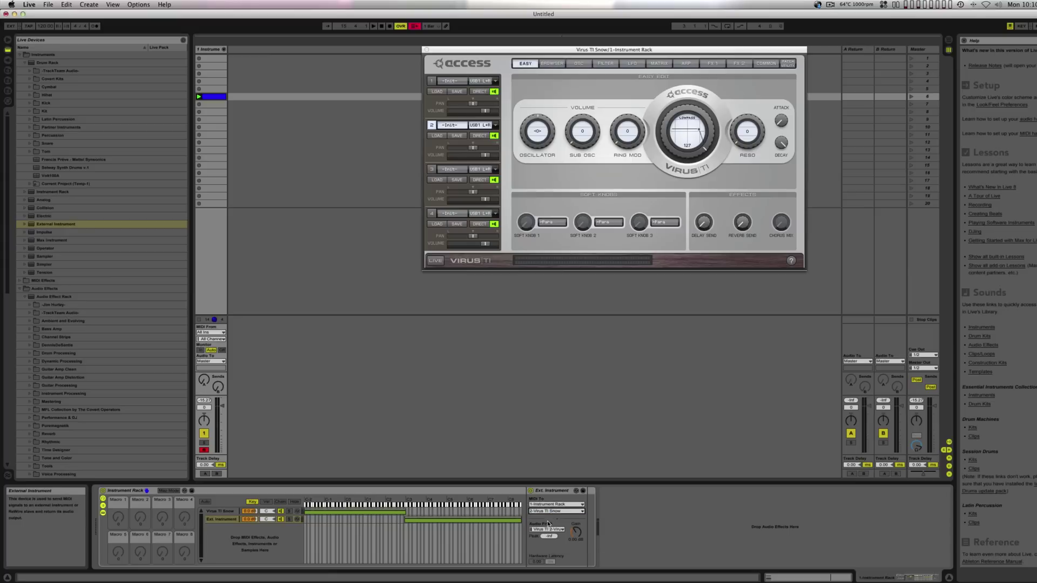
{"action": "left_click", "coordinate": [431, 126]}
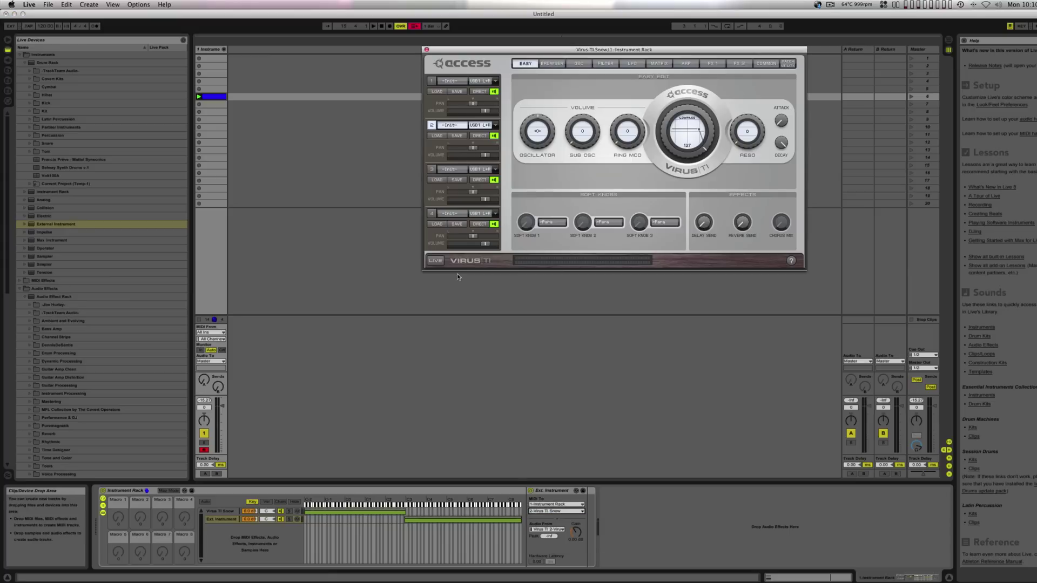
{"action": "left_click", "coordinate": [432, 169]}
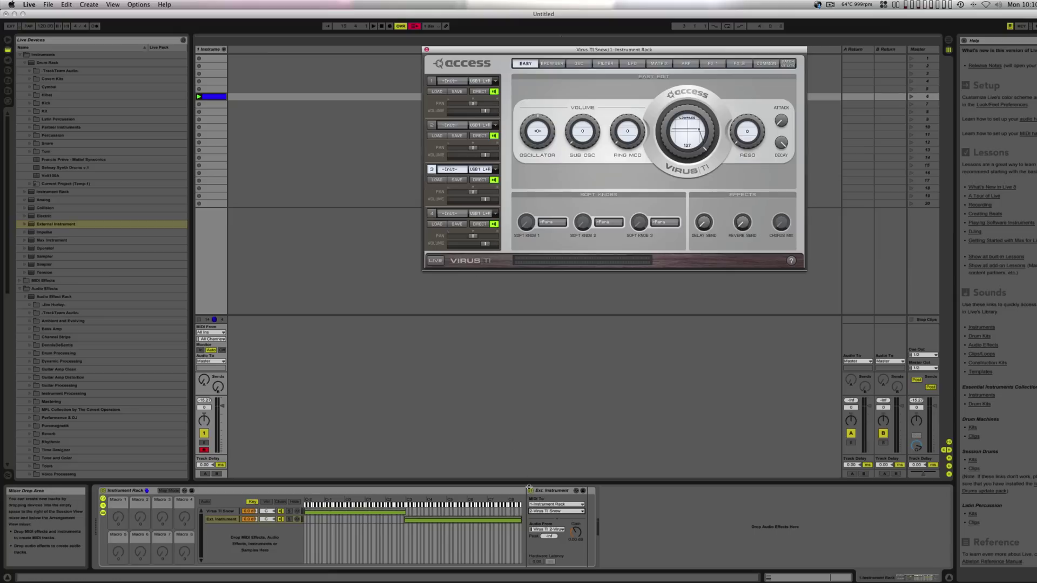
{"action": "left_click", "coordinate": [550, 511]}
{"action": "left_click", "coordinate": [547, 533]}
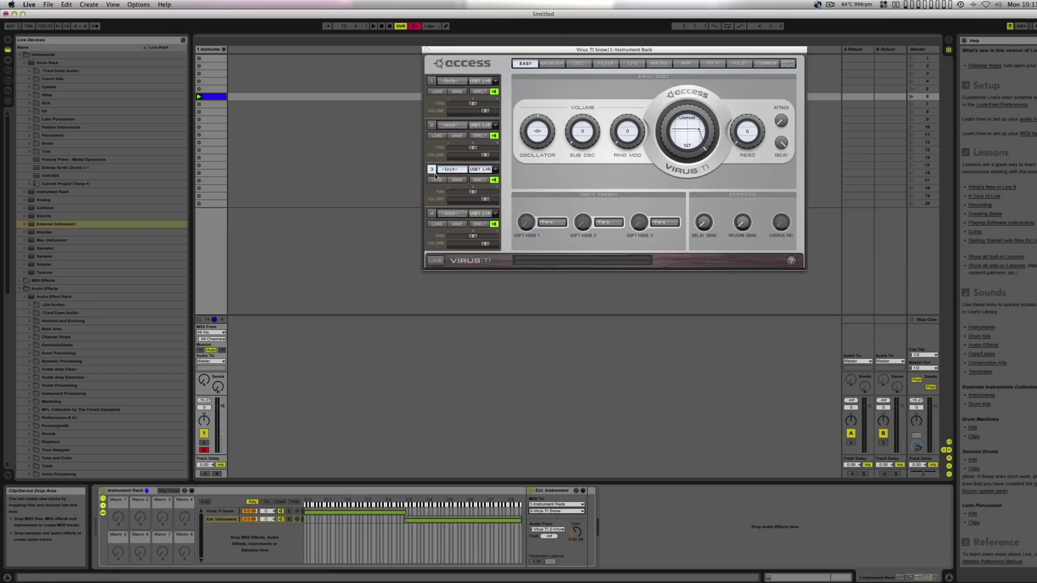
Return audio from Virus TI 3, output part 3 on USB3 L+R, and launch the clip.
{"action": "left_click", "coordinate": [547, 529]}
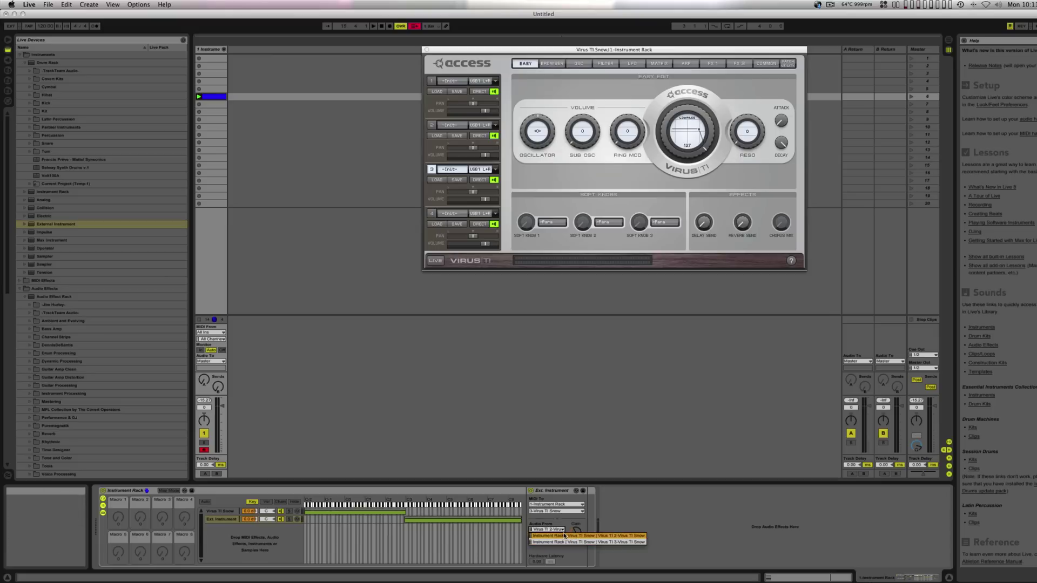
{"action": "left_click", "coordinate": [570, 536]}
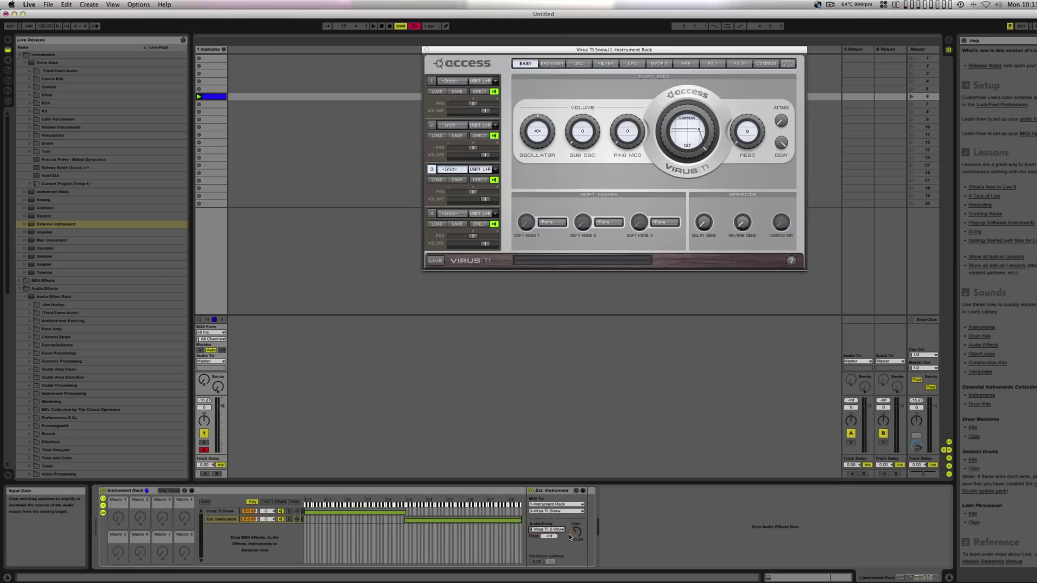
{"action": "left_click", "coordinate": [561, 529]}
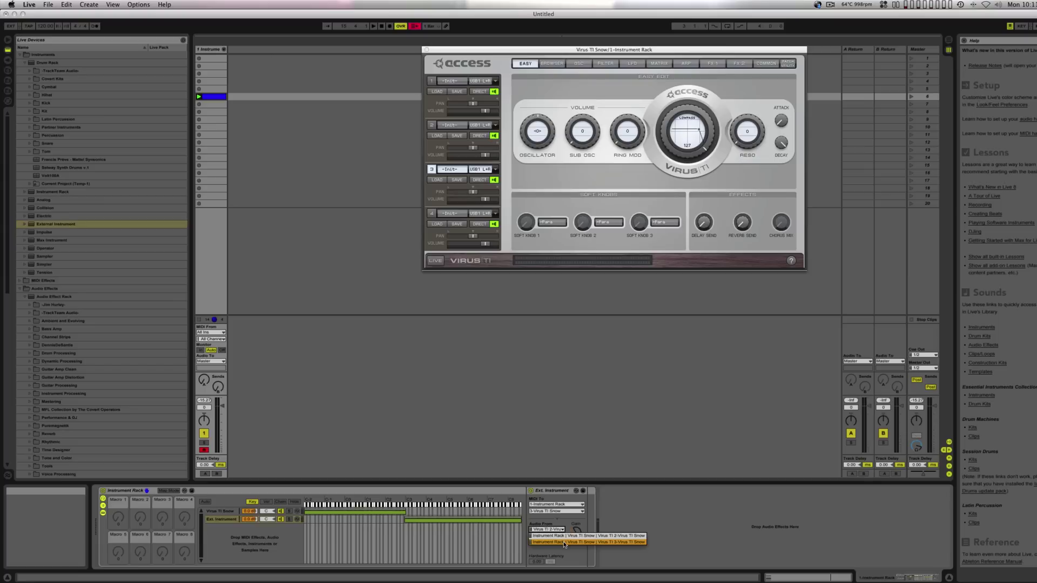
{"action": "left_click", "coordinate": [565, 542]}
{"action": "left_click", "coordinate": [483, 169]}
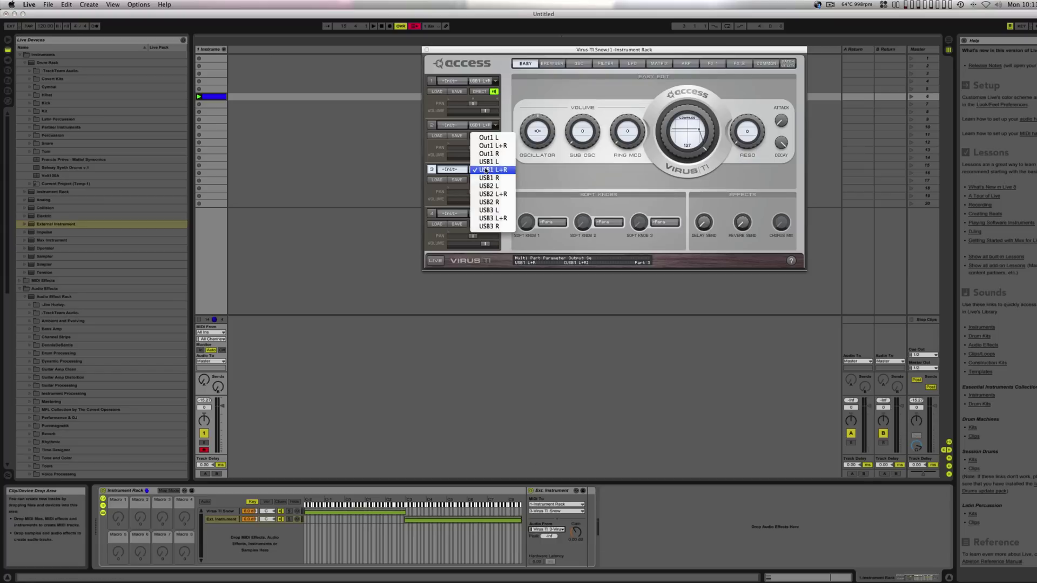
{"action": "left_click", "coordinate": [491, 218]}
{"action": "left_click", "coordinate": [213, 98]}
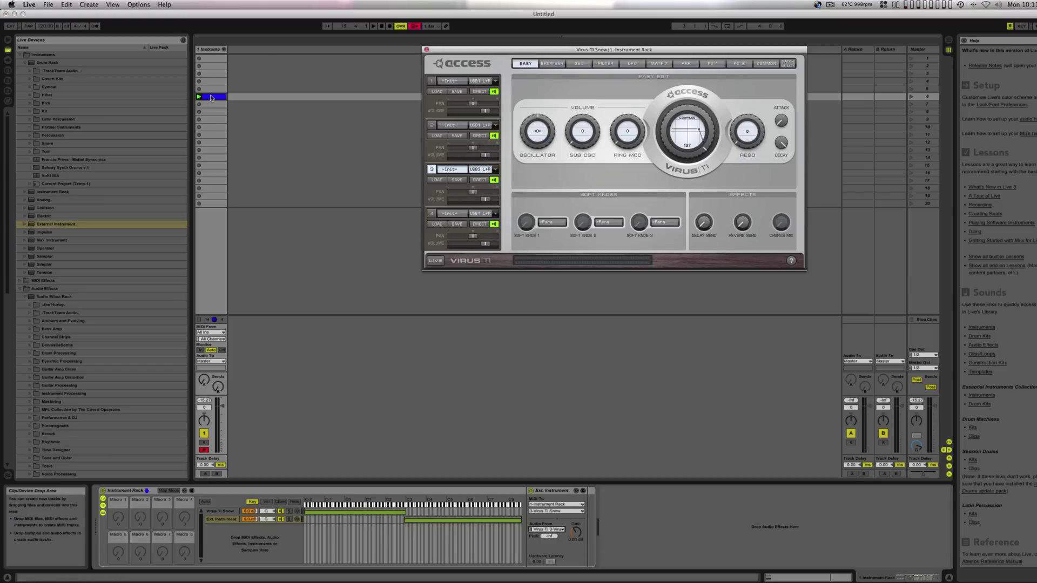
{"action": "left_click", "coordinate": [199, 97]}
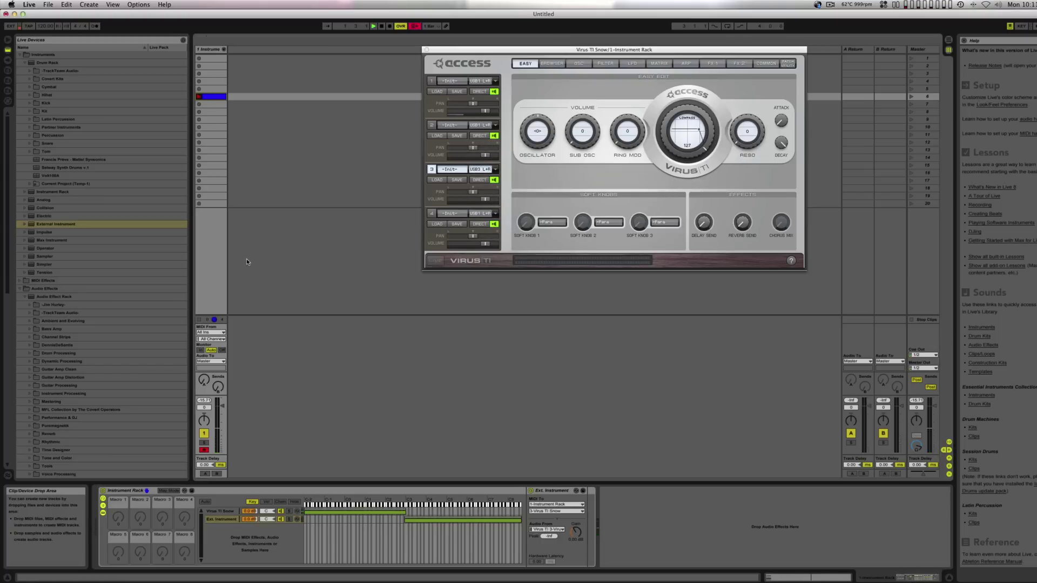
Draw a C3, D#3, F#3 chord in the clip and stretch all three notes to the clip end.
{"action": "double_click", "coordinate": [211, 97]}
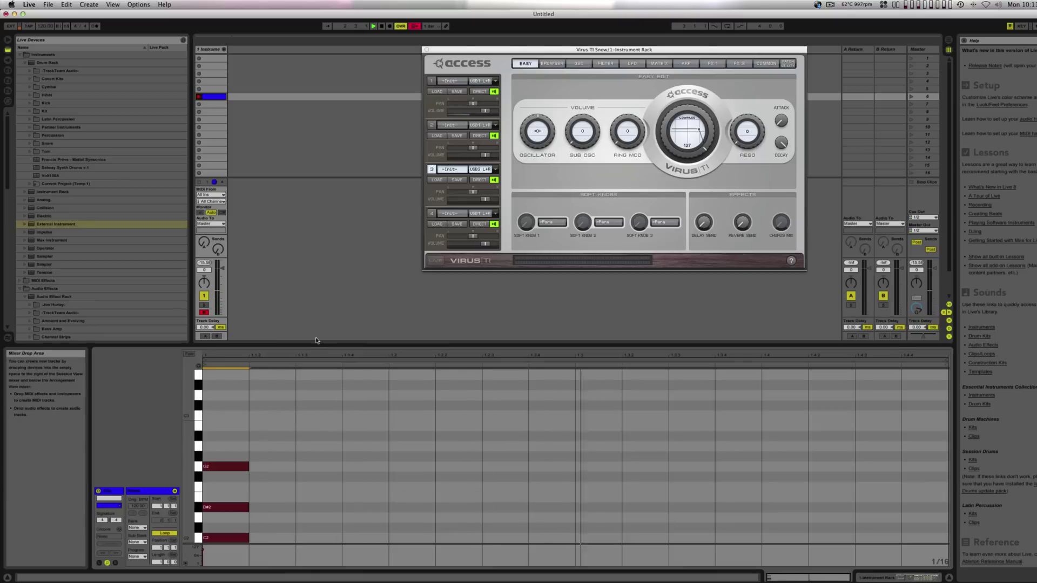
{"action": "scroll", "coordinate": [258, 403], "scroll_direction": "up", "scroll_amount": 3}
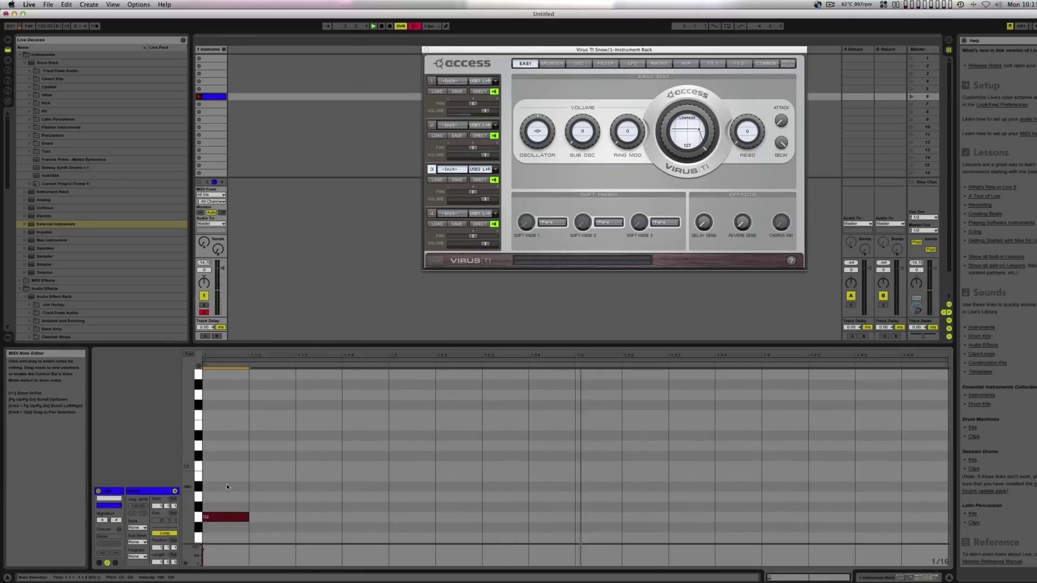
{"action": "double_click", "coordinate": [222, 467]}
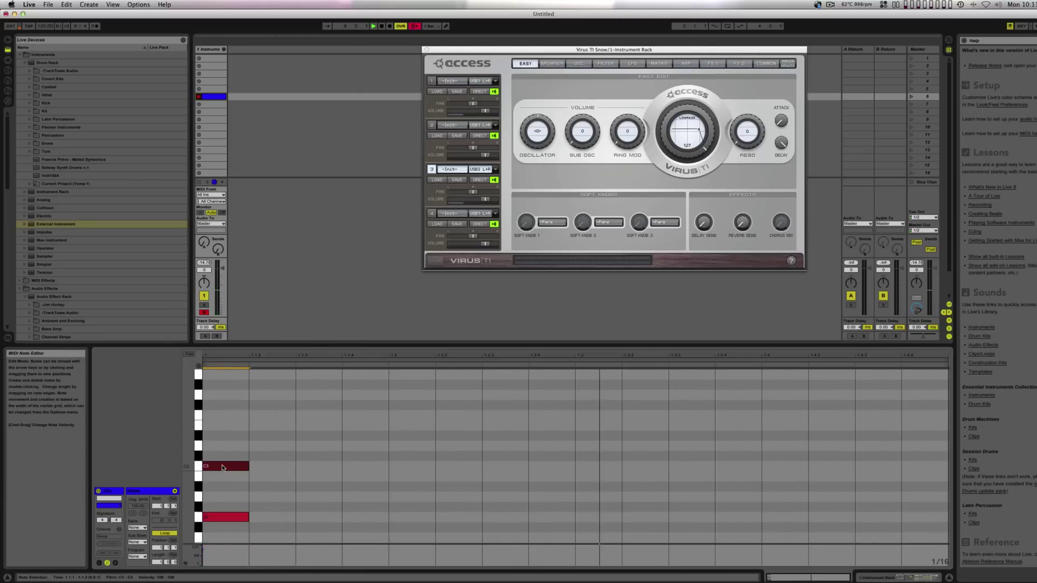
{"action": "double_click", "coordinate": [225, 435]}
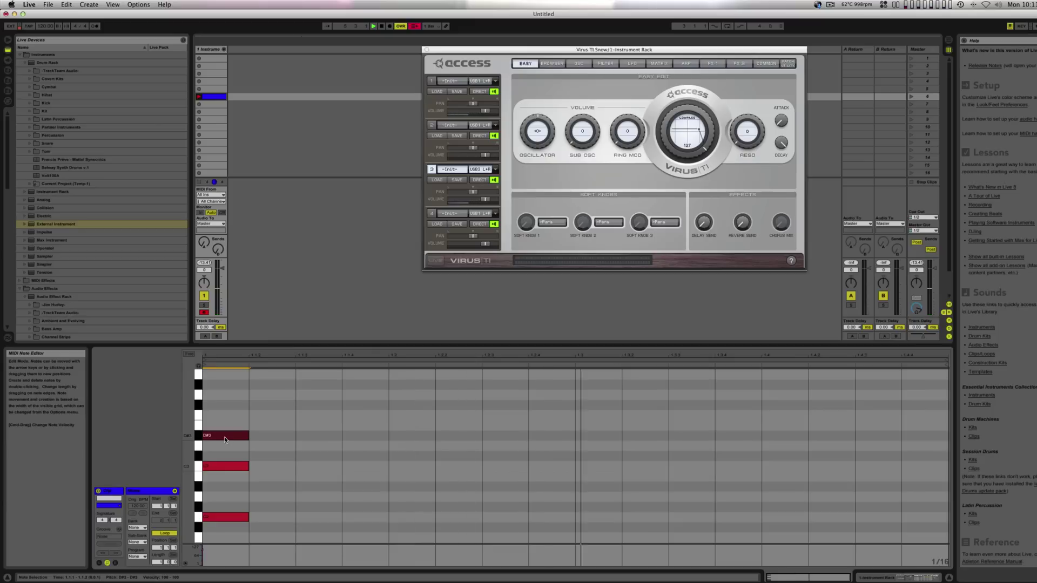
{"action": "double_click", "coordinate": [229, 414]}
{"action": "left_click_drag", "start_coordinate": [229, 412], "coordinate": [230, 402]}
{"action": "left_click", "coordinate": [237, 435], "text": "shift"}
{"action": "left_click", "coordinate": [245, 468], "text": "shift"}
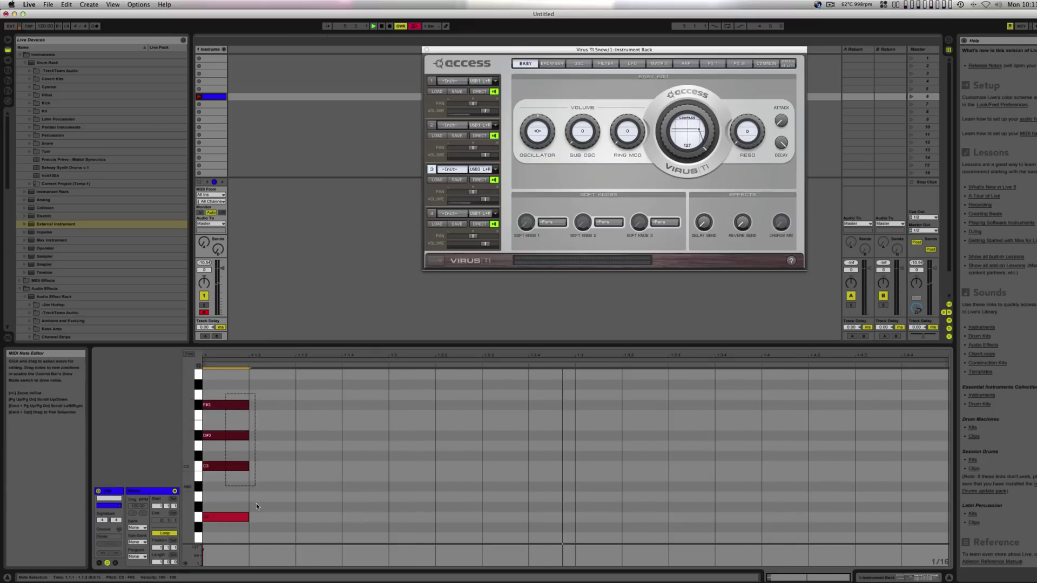
{"action": "left_click_drag", "start_coordinate": [245, 468], "coordinate": [949, 477]}
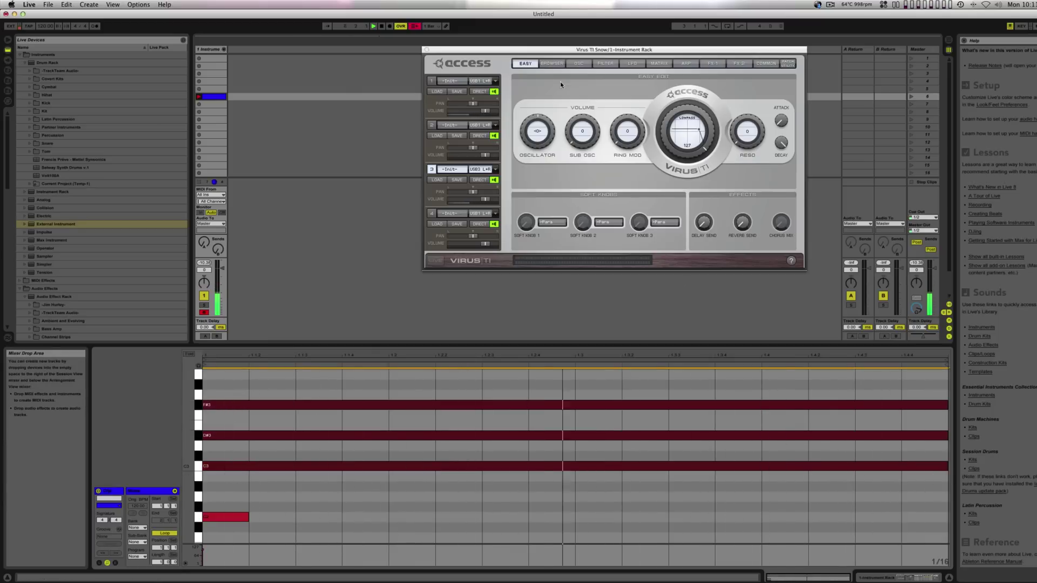
{"action": "left_click", "coordinate": [552, 64]}
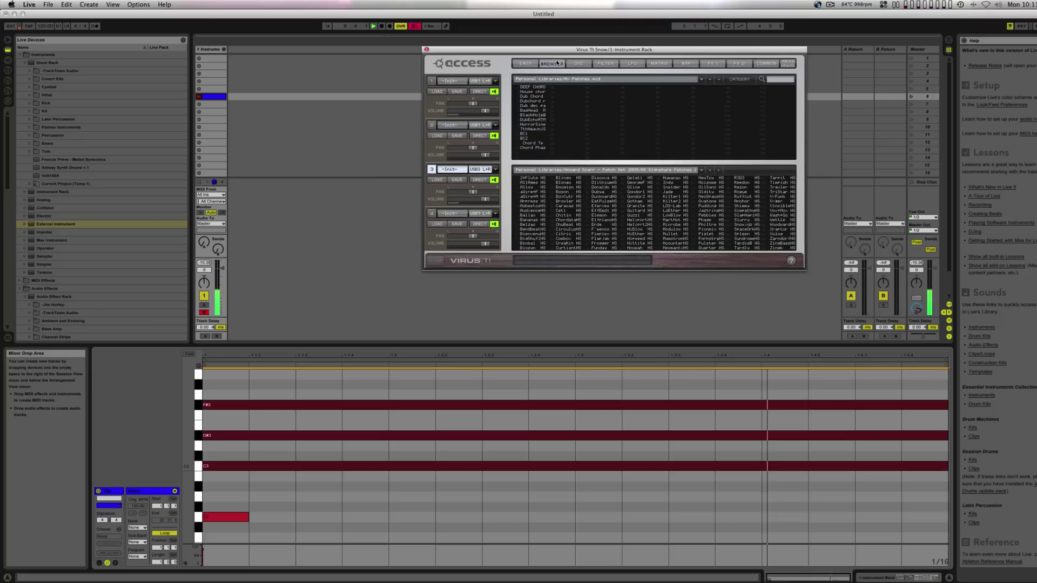
Load the 7thHeavnJS patch on Virus part 3 and copy the chord to 1.1.3.
{"action": "left_click", "coordinate": [531, 129]}
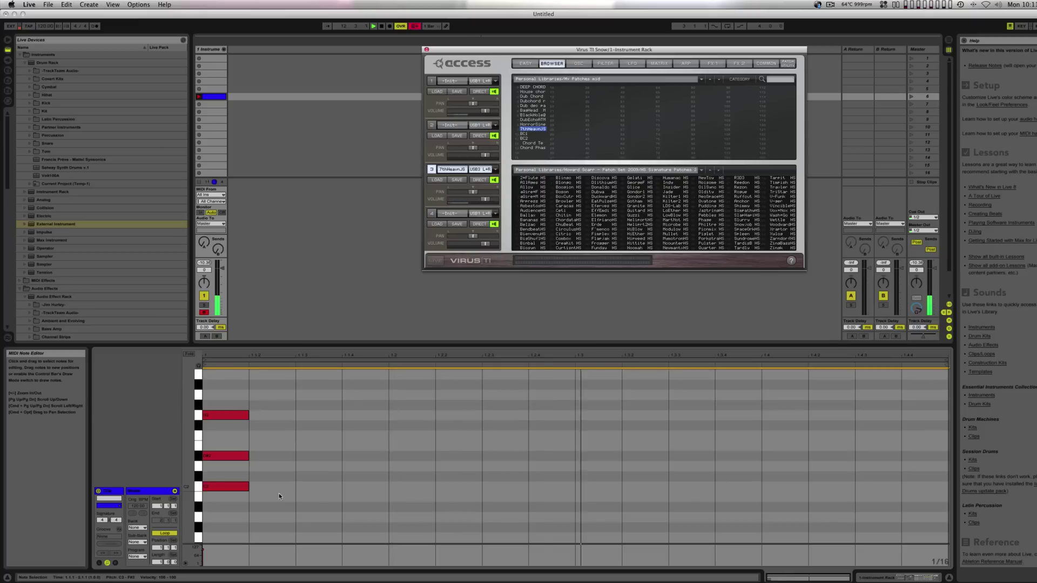
{"action": "left_click", "coordinate": [245, 509]}
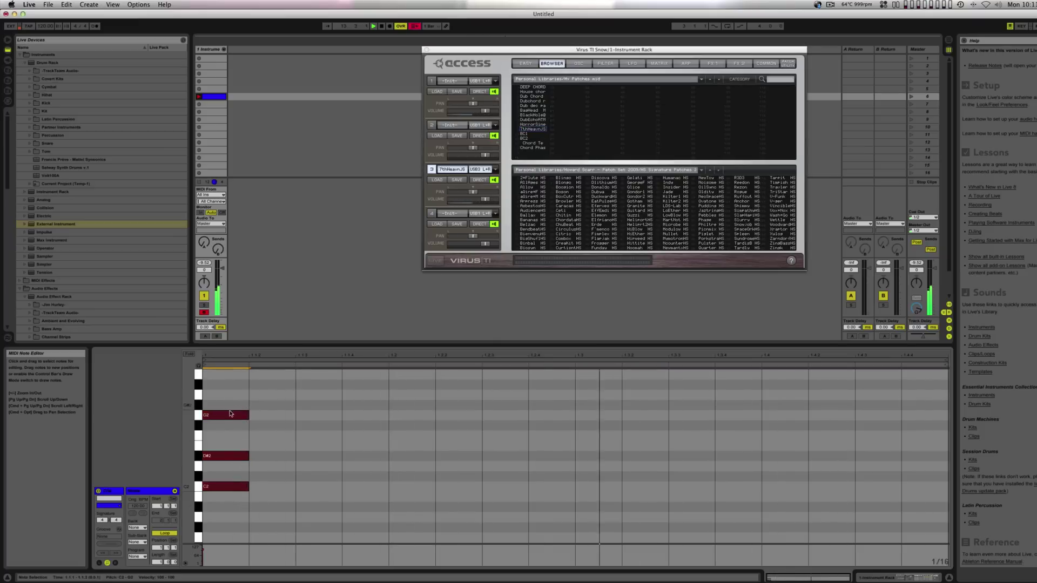
{"action": "left_click_drag", "start_coordinate": [240, 416], "coordinate": [710, 415]}
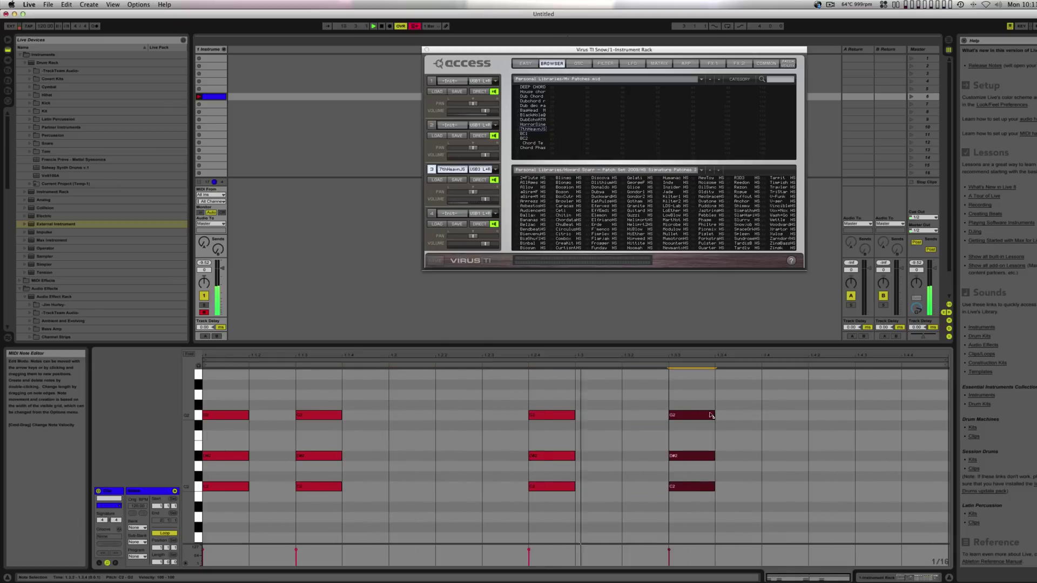
Move G2 to 1.3, delete the leftover notes at 1.2.4, and shift later chords a sixteenth later.
{"action": "left_click", "coordinate": [571, 415]}
{"action": "left_click_drag", "start_coordinate": [572, 415], "coordinate": [607, 415]}
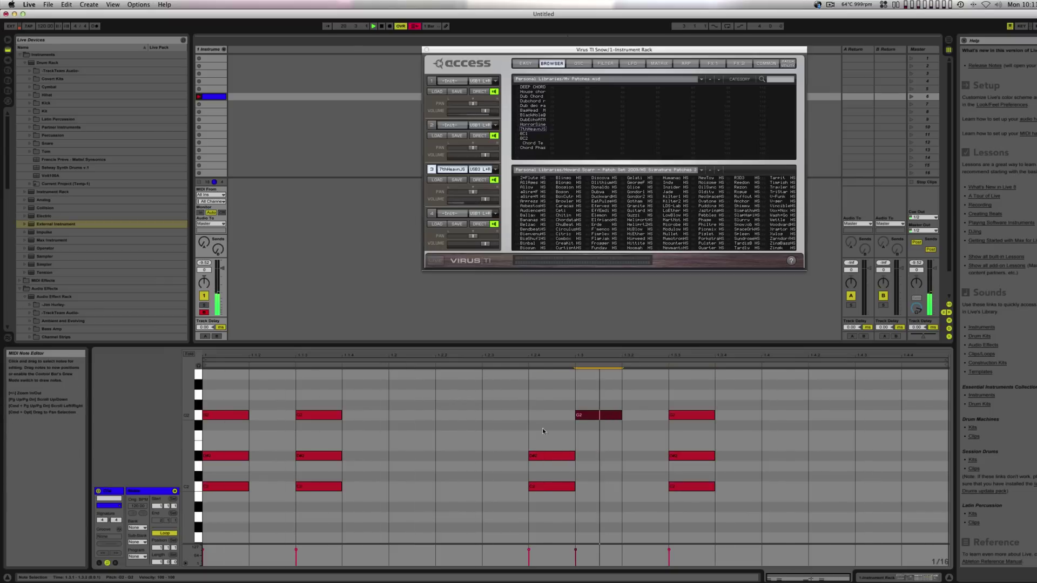
{"action": "mouse_move", "coordinate": [542, 428]}
{"action": "left_mouse_down"}
{"action": "mouse_move", "coordinate": [552, 486]}
{"action": "mouse_move", "coordinate": [598, 489]}
{"action": "mouse_move", "coordinate": [546, 440]}
{"action": "left_mouse_up"}
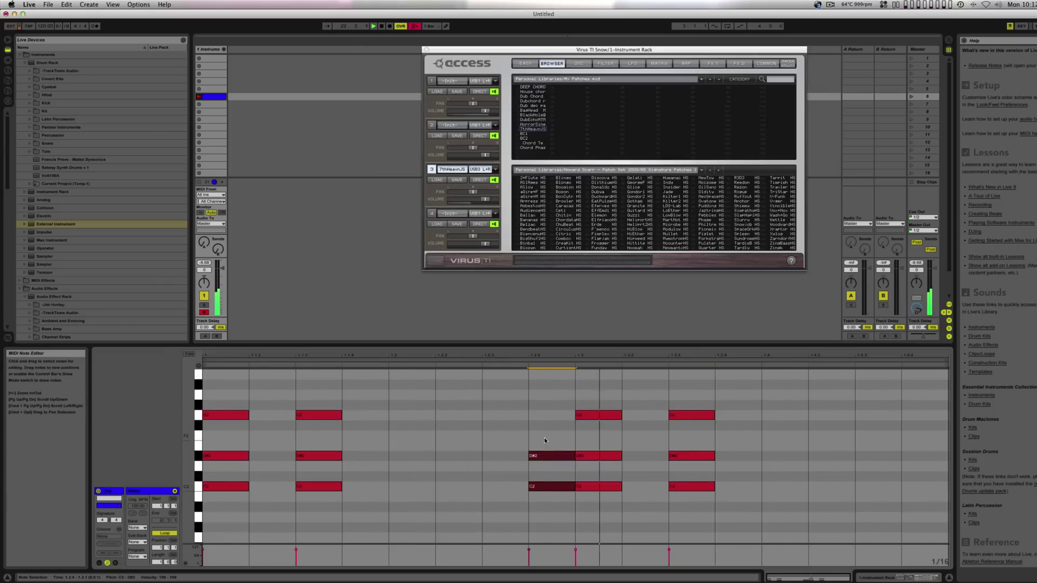
{"action": "key", "text": "Delete"}
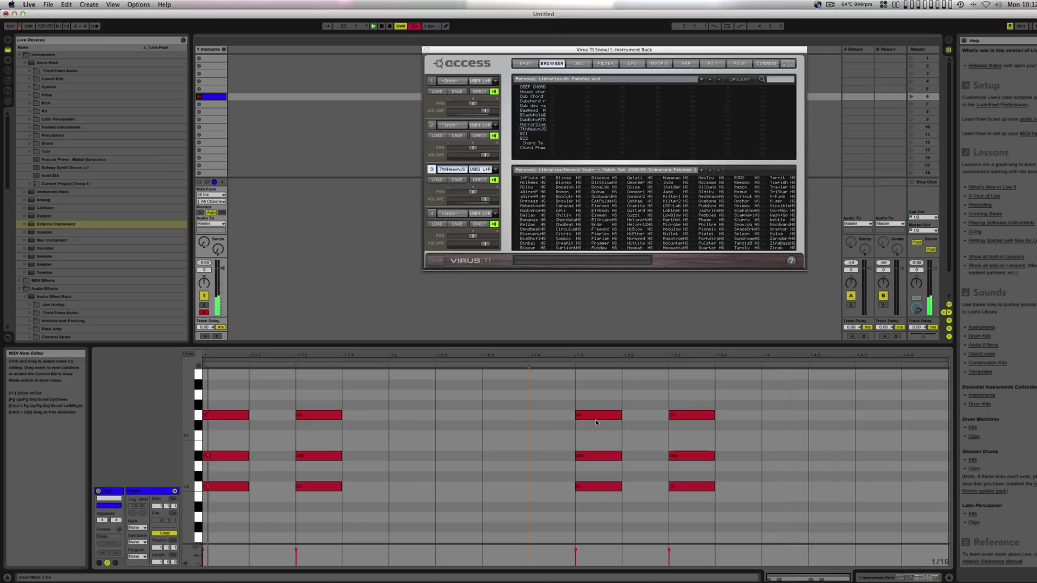
{"action": "left_click", "coordinate": [551, 400]}
{"action": "left_click_drag", "start_coordinate": [560, 407], "coordinate": [703, 489]}
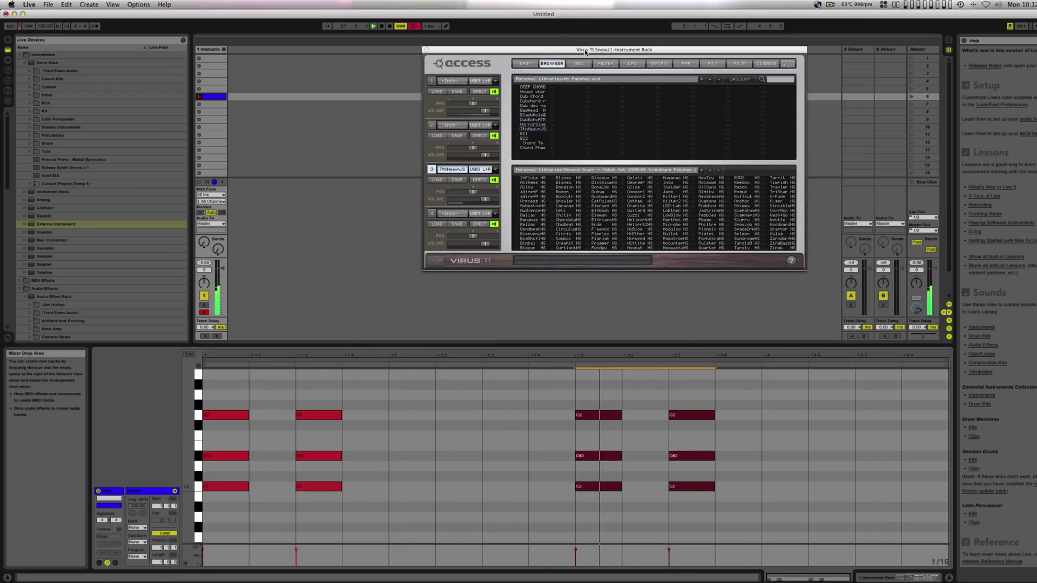
On the Virus OSC page for part 1, change oscillator 1's waveform to pulse.
{"action": "left_click", "coordinate": [578, 64]}
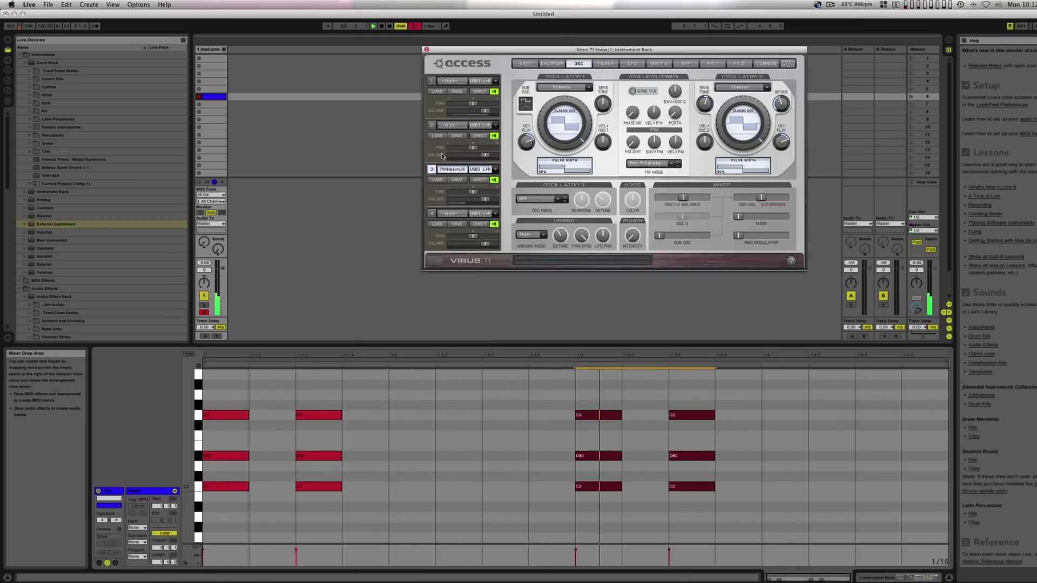
{"action": "left_click", "coordinate": [431, 126]}
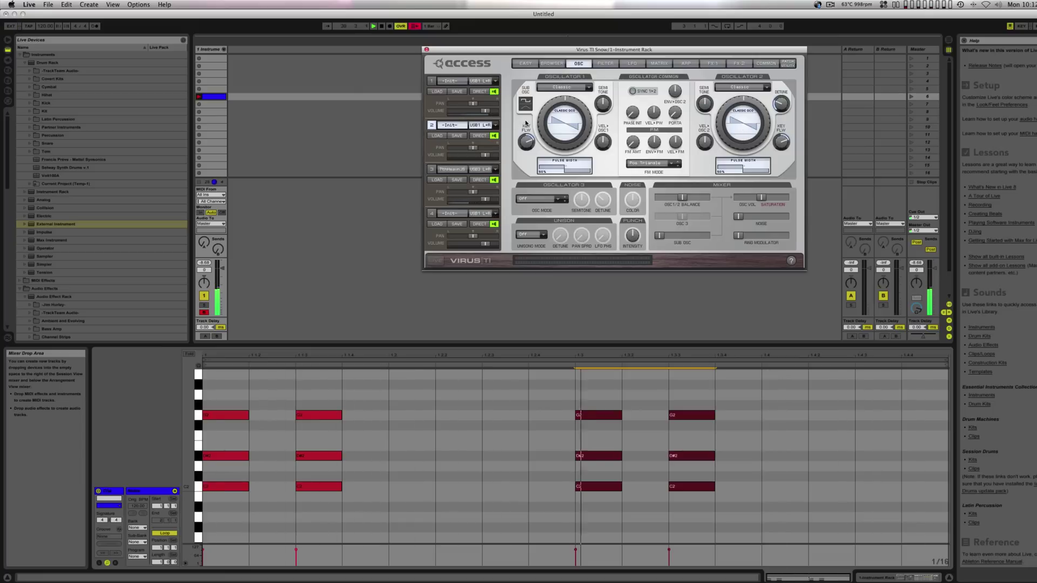
{"action": "left_click", "coordinate": [431, 80]}
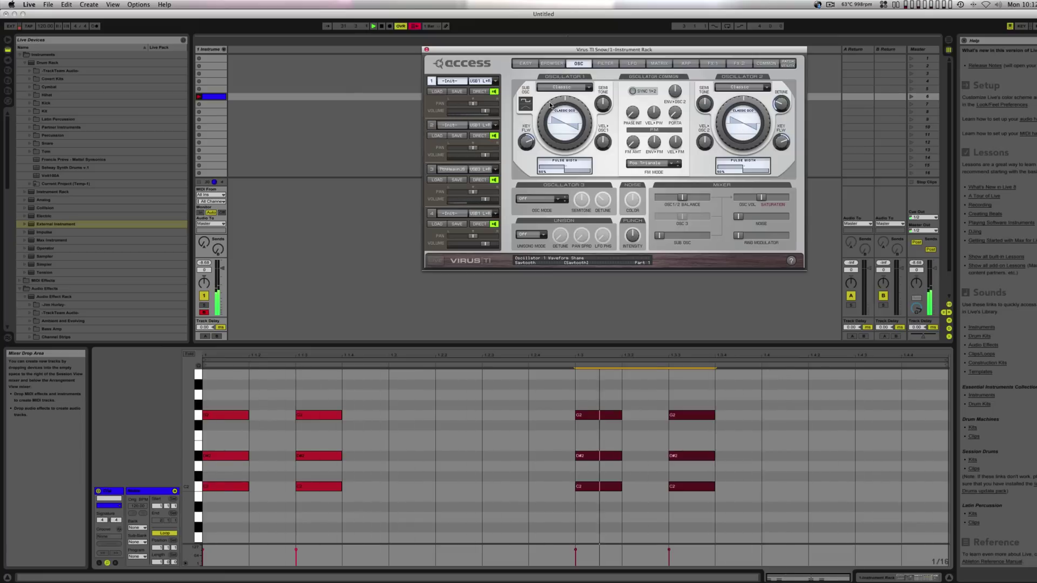
{"action": "left_click_drag", "start_coordinate": [549, 116], "coordinate": [552, 169]}
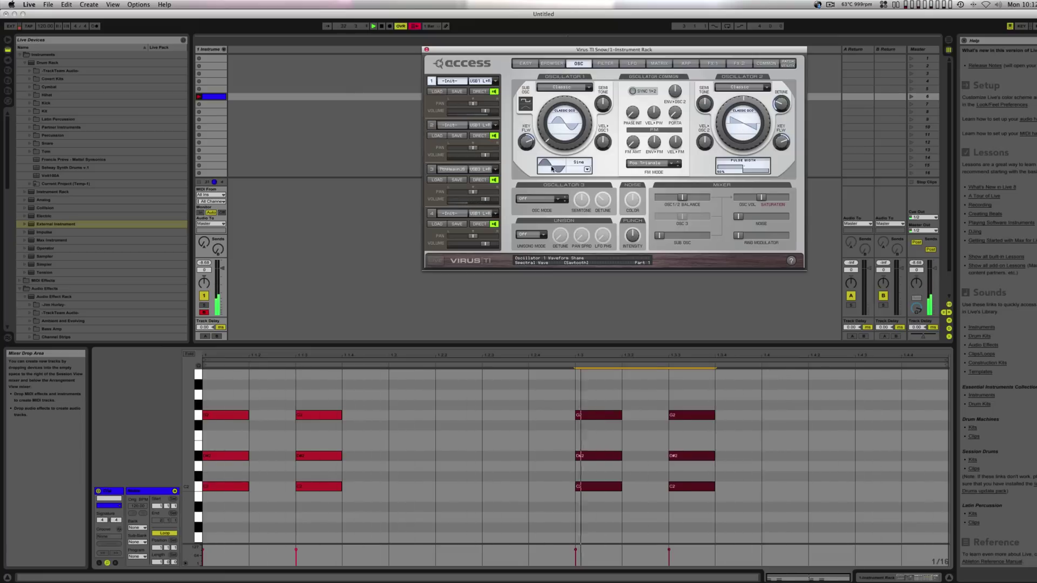
{"action": "left_click_drag", "start_coordinate": [553, 98], "coordinate": [552, 65]}
Set oscillator balance to -100%, sub oscillator to 63, and unison mode to Twin.
{"action": "left_click_drag", "start_coordinate": [682, 197], "coordinate": [659, 197]}
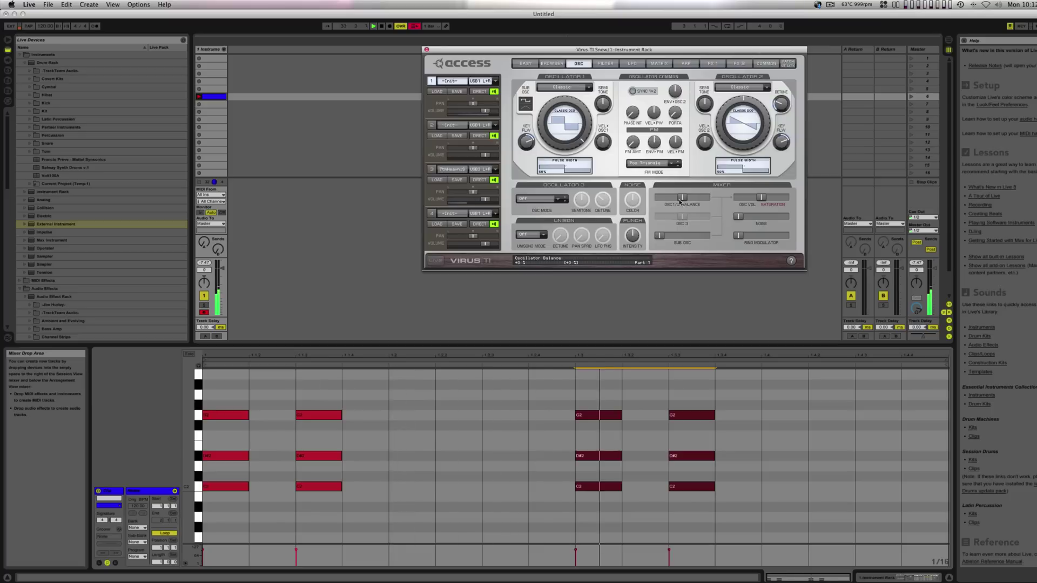
{"action": "left_click_drag", "start_coordinate": [659, 235], "coordinate": [682, 235]}
{"action": "left_click", "coordinate": [531, 234]}
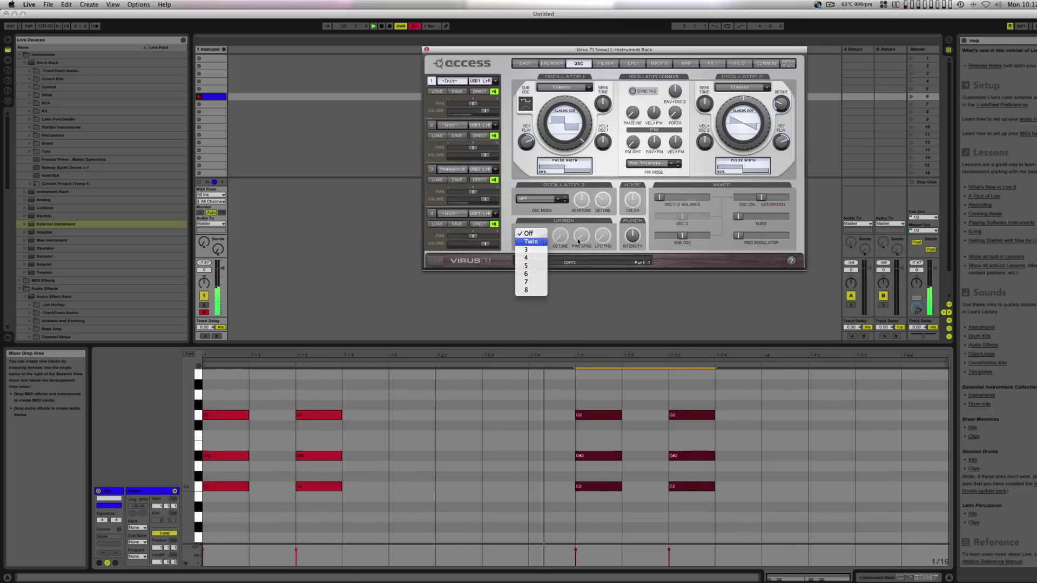
{"action": "left_click", "coordinate": [529, 242]}
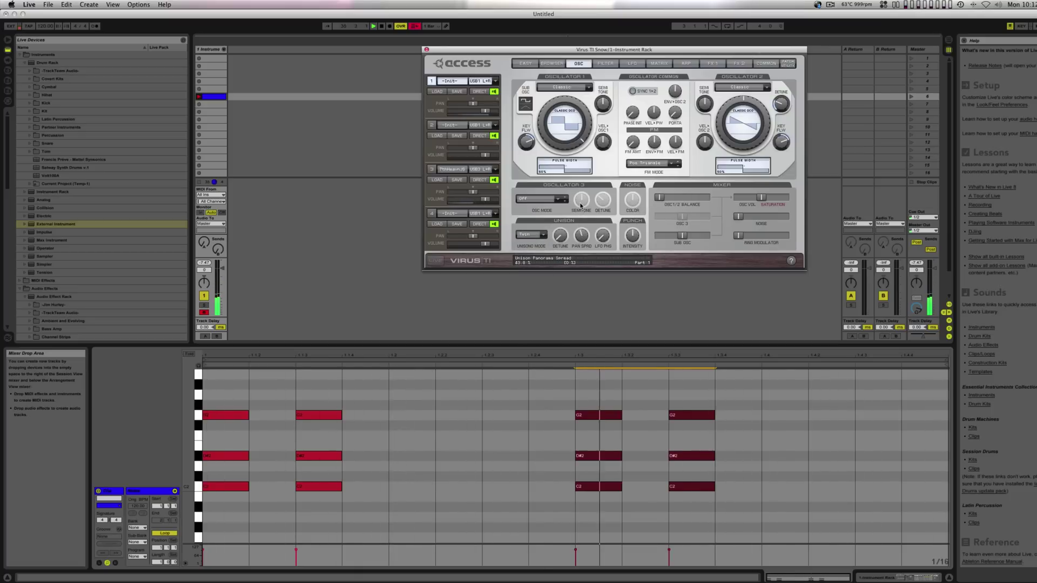
Switch oscillator 1 to the HyperSaw model with density 9.
{"action": "left_click", "coordinate": [566, 119]}
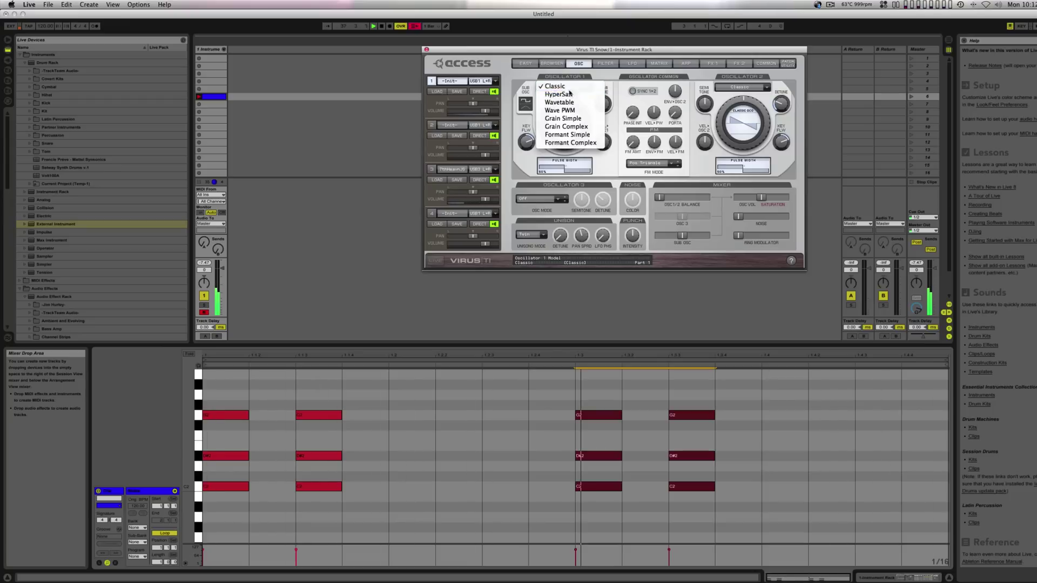
{"action": "left_click", "coordinate": [554, 104]}
{"action": "left_click_drag", "start_coordinate": [544, 123], "coordinate": [550, 34]}
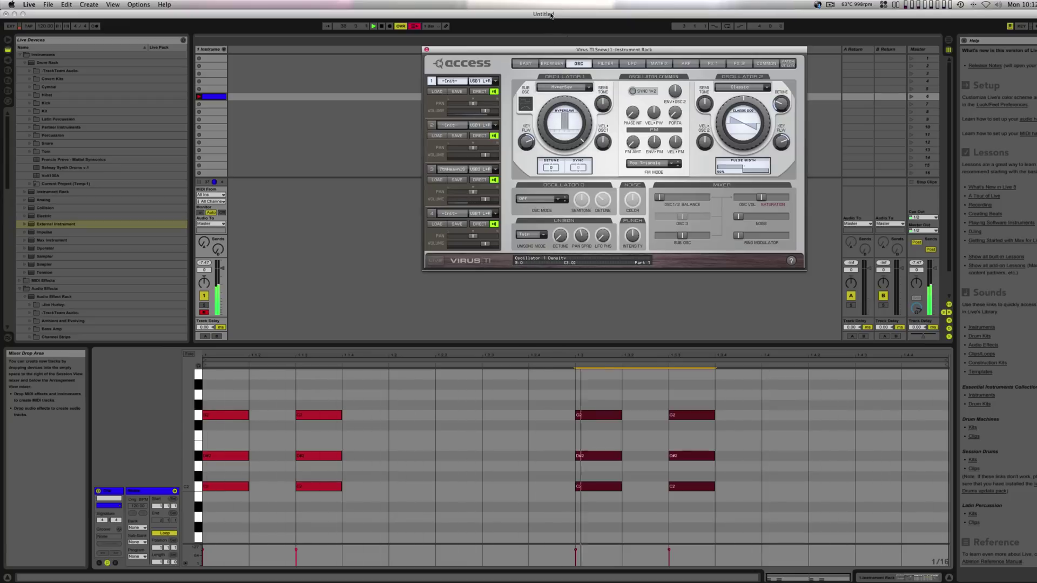
Set Filter 1 cutoff to 44, raise filter envelope sustain, and set amp envelope release to 22.
{"action": "left_click", "coordinate": [636, 65]}
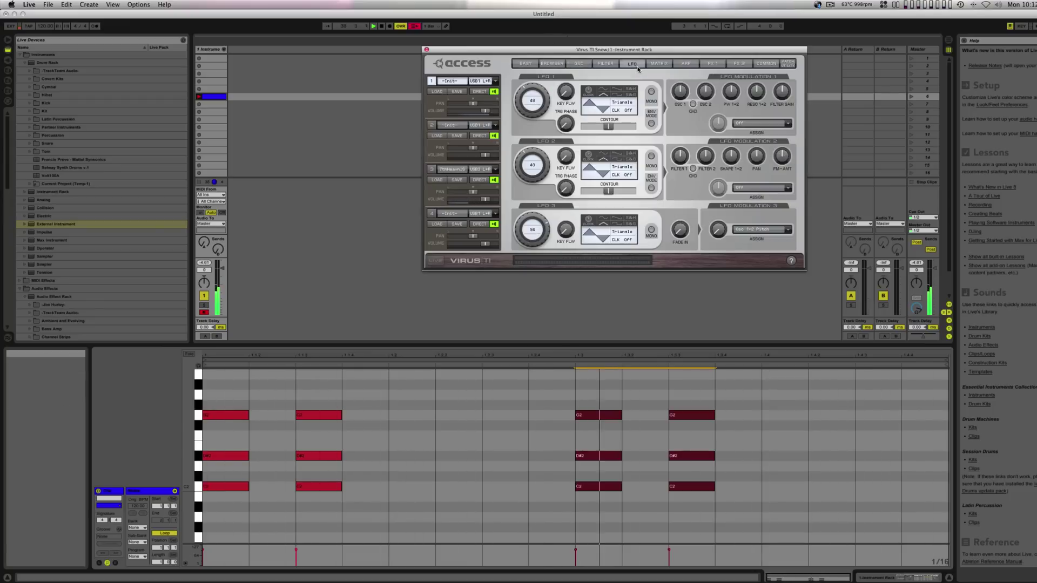
{"action": "left_click", "coordinate": [606, 63]}
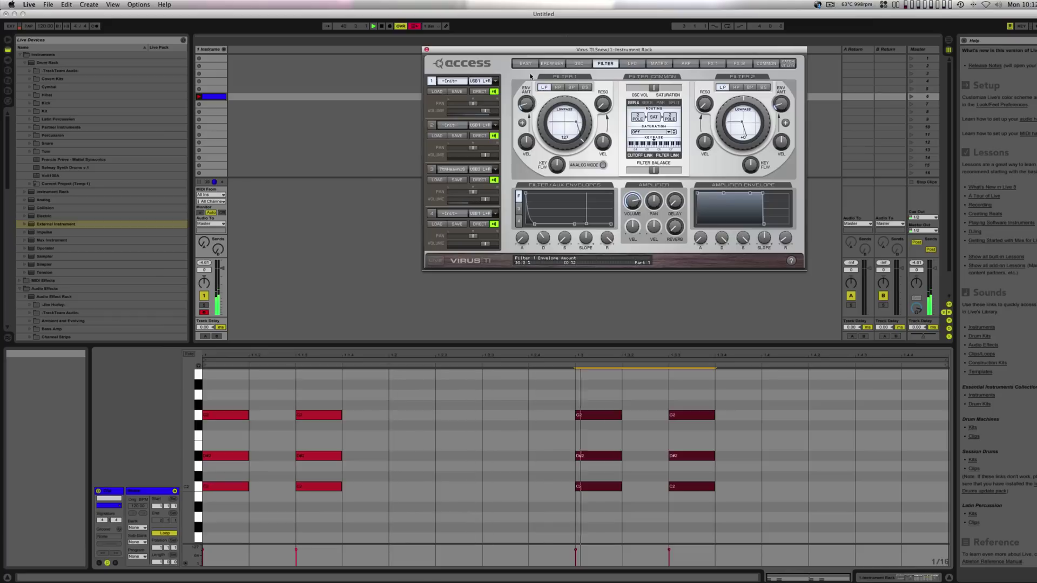
{"action": "left_click_drag", "start_coordinate": [562, 116], "coordinate": [544, 171]}
{"action": "left_click_drag", "start_coordinate": [565, 223], "coordinate": [567, 198]}
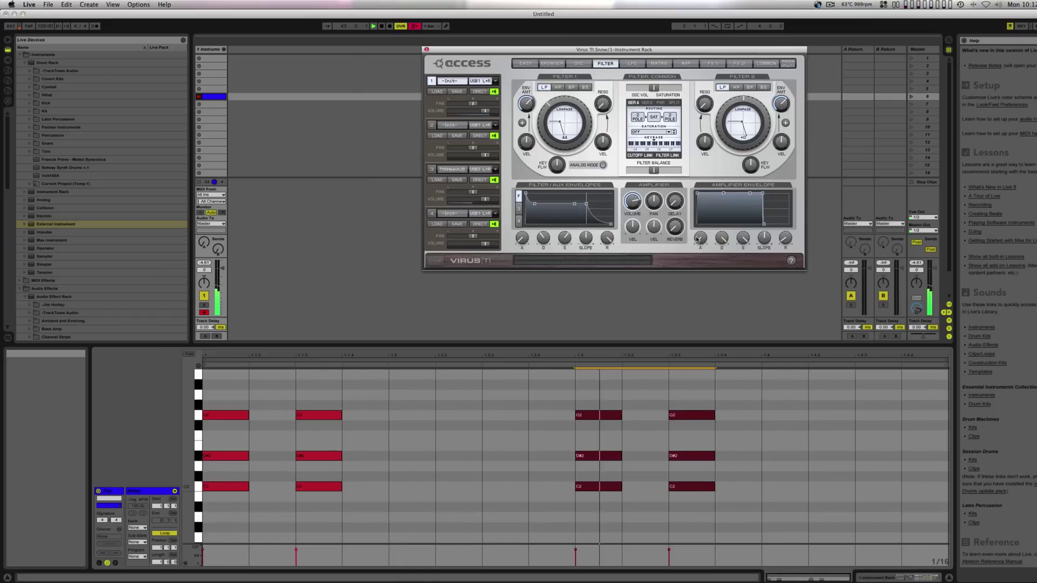
{"action": "left_click_drag", "start_coordinate": [785, 238], "coordinate": [787, 224]}
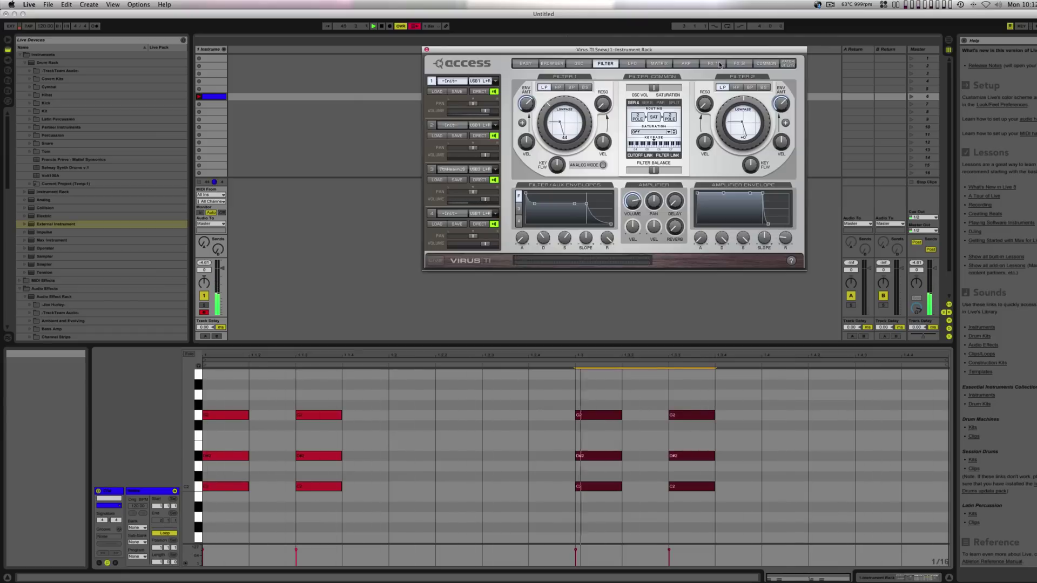
Turn up the Virus delay send and try Ping Pong 4:1 mode with a 1/8 clock.
{"action": "left_click", "coordinate": [736, 63]}
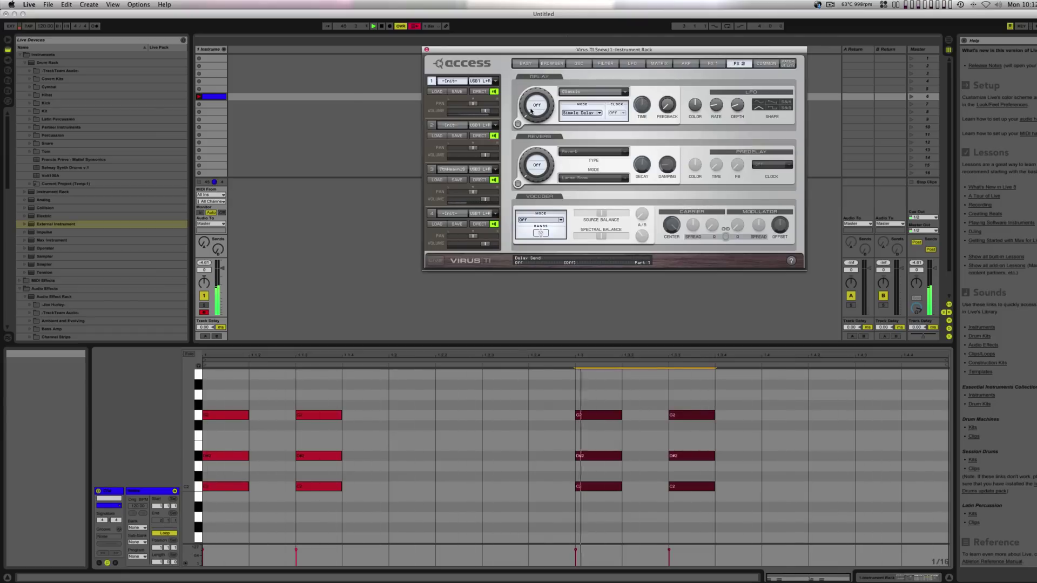
{"action": "left_click_drag", "start_coordinate": [524, 98], "coordinate": [525, 95]}
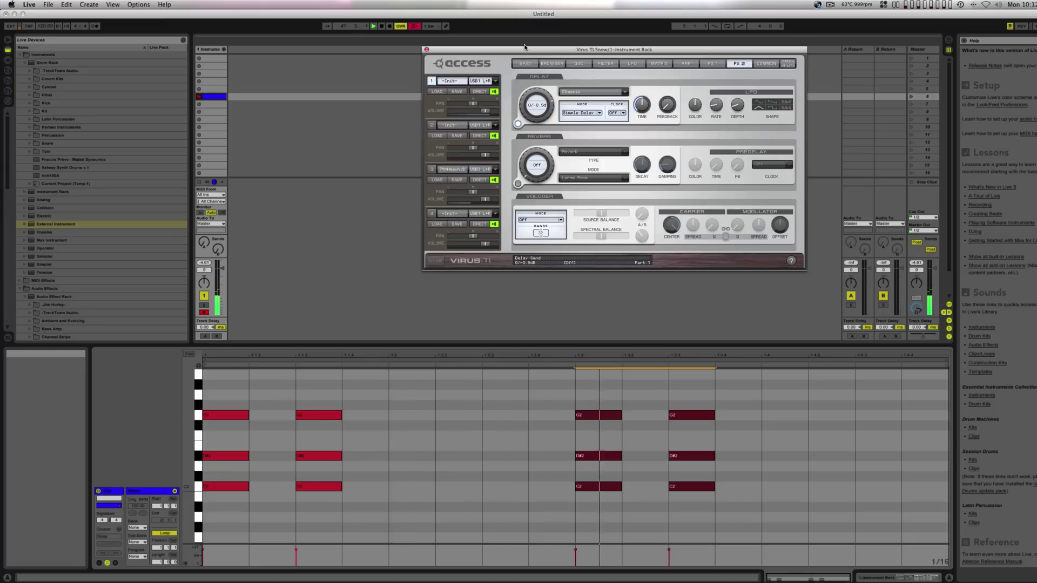
{"action": "left_click", "coordinate": [608, 93]}
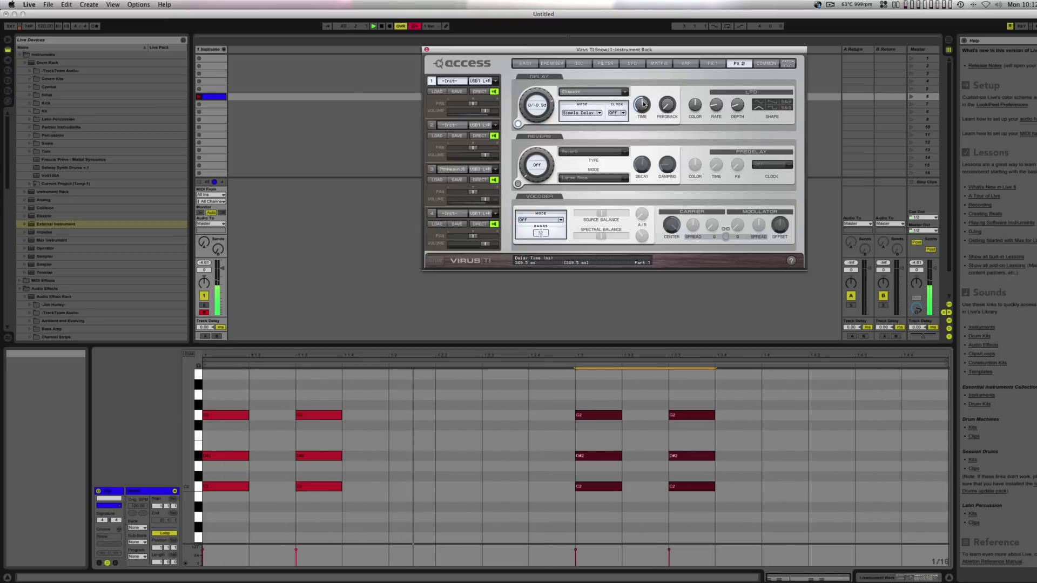
{"action": "left_click", "coordinate": [616, 113]}
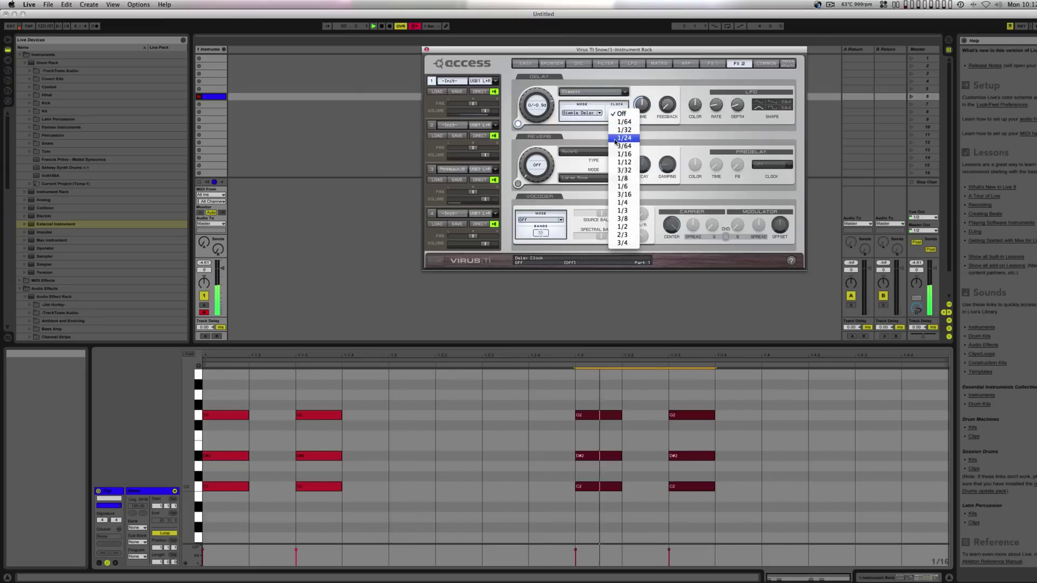
{"action": "left_click", "coordinate": [590, 113]}
{"action": "left_click", "coordinate": [590, 113]}
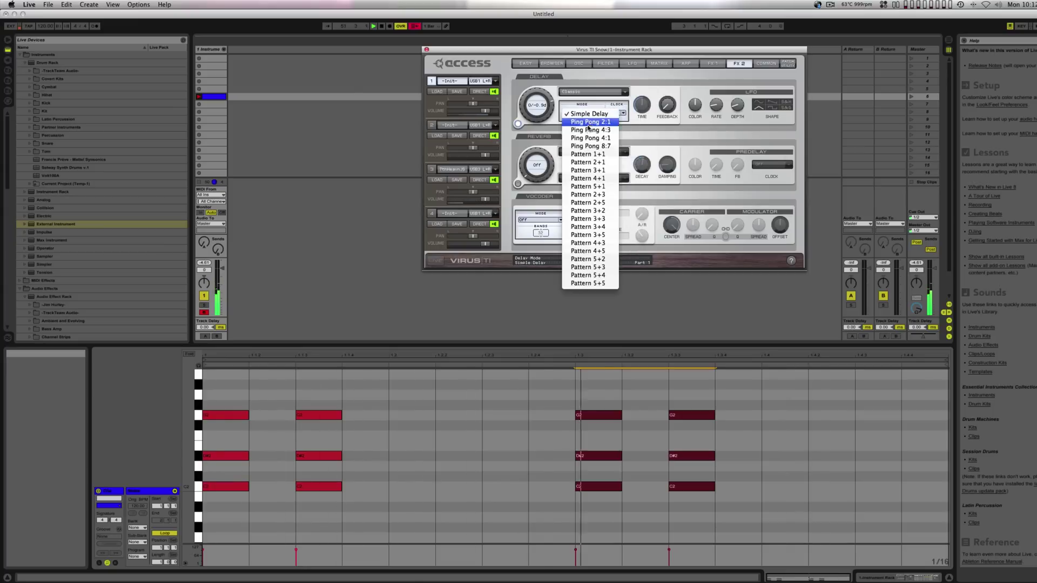
{"action": "left_click", "coordinate": [589, 138]}
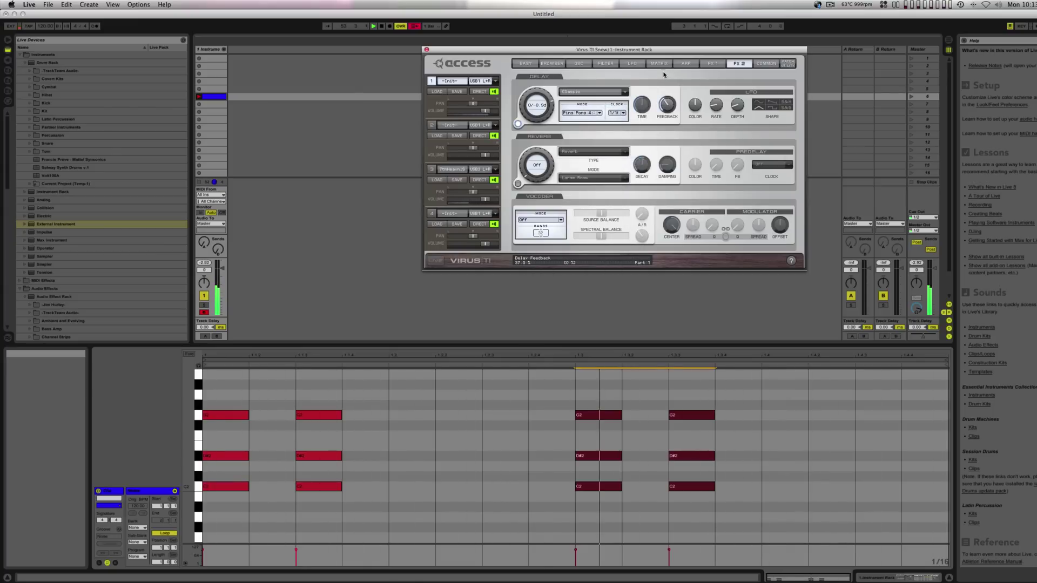
{"action": "left_click", "coordinate": [622, 114]}
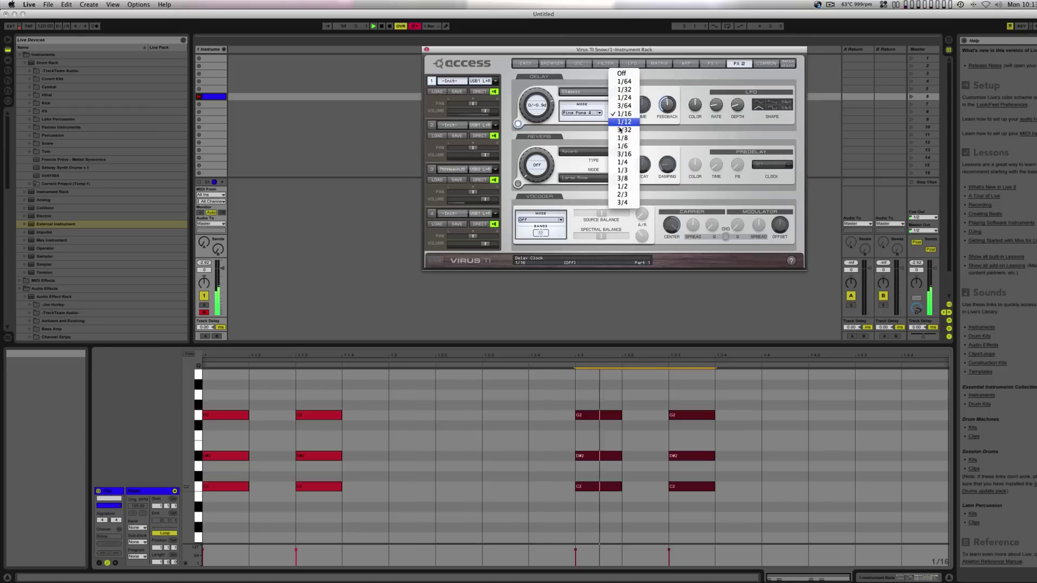
{"action": "left_click", "coordinate": [618, 141]}
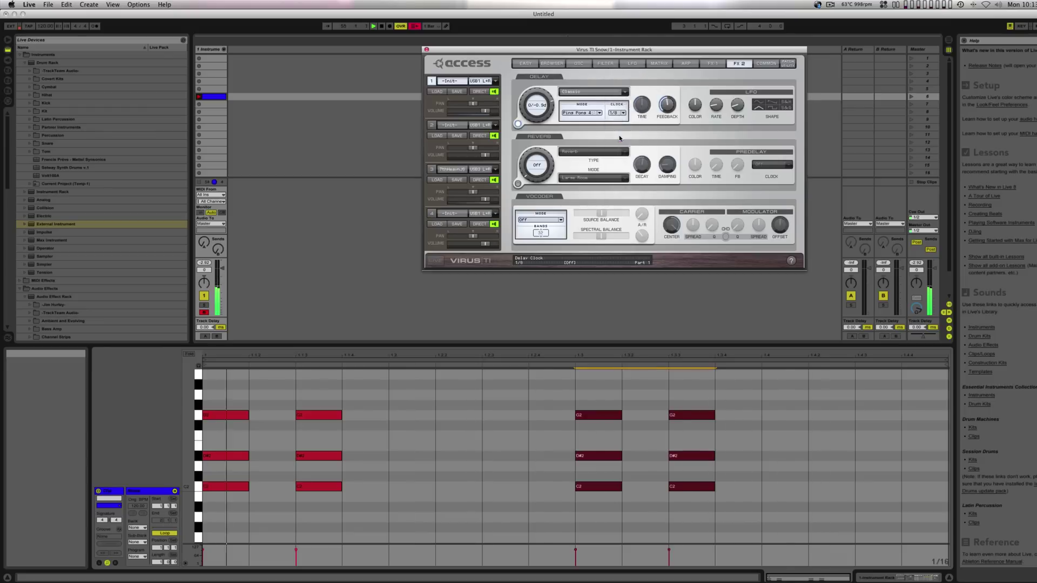
Switch the delay to Tape Free at a 3/4 ratio, 262.1 ms time, center frequency 41.
{"action": "left_click", "coordinate": [603, 93]}
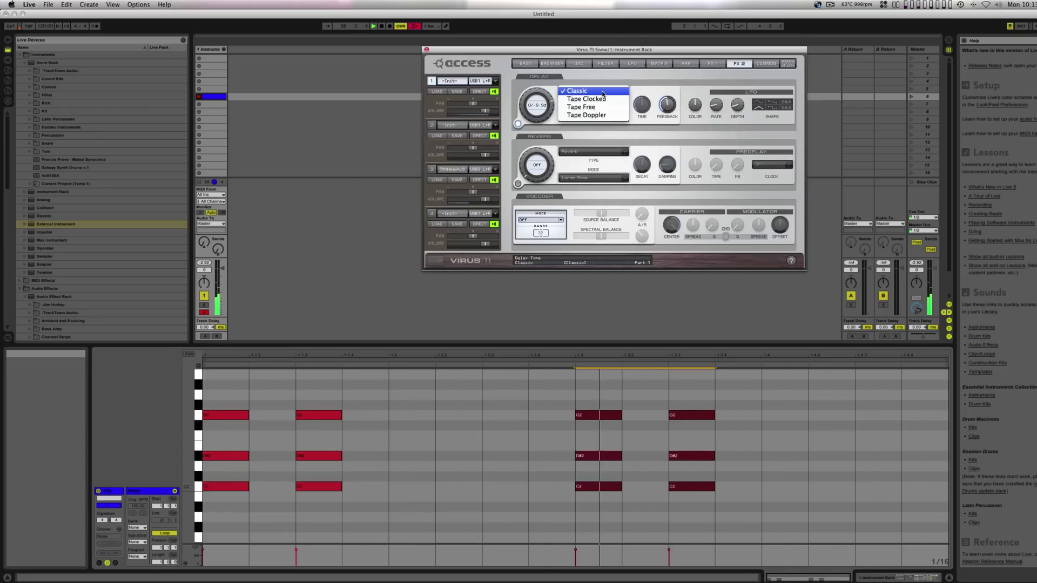
{"action": "left_click", "coordinate": [597, 108]}
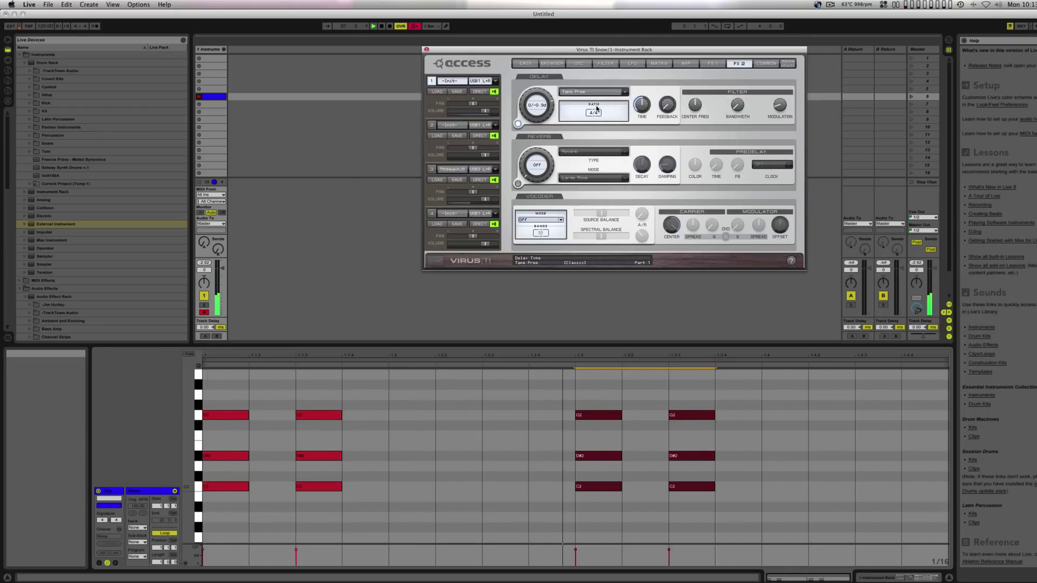
{"action": "left_click", "coordinate": [621, 107]}
{"action": "left_click", "coordinate": [599, 104]}
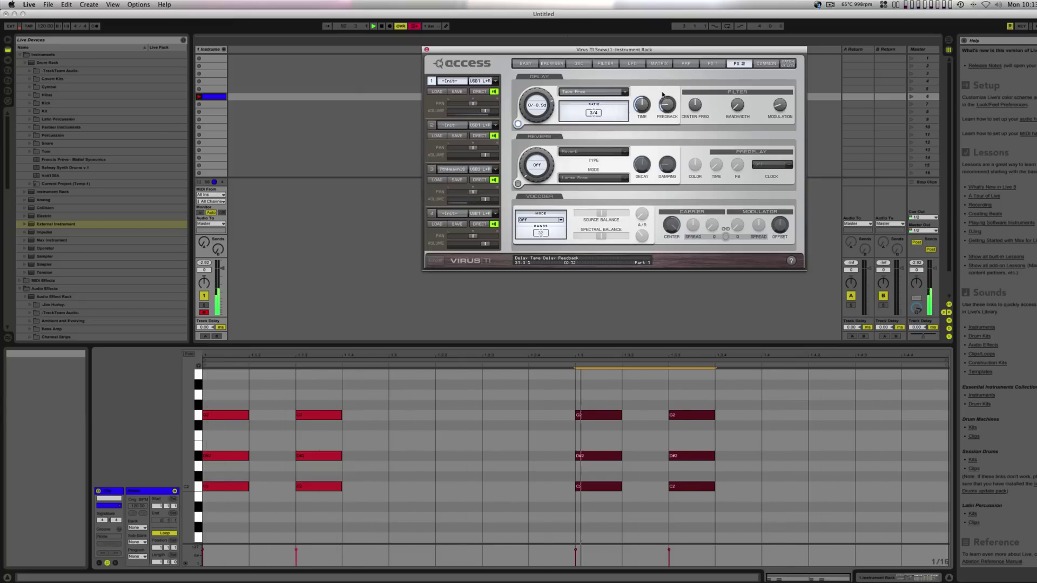
{"action": "left_click_drag", "start_coordinate": [644, 111], "coordinate": [668, 107]}
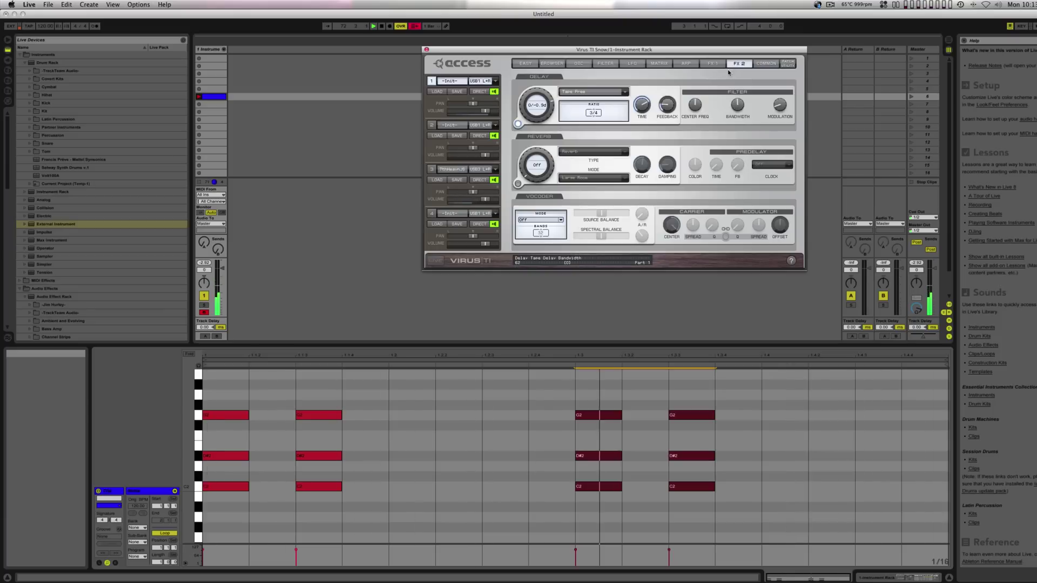
{"action": "mouse_move", "coordinate": [695, 105]}
{"action": "left_mouse_down"}
{"action": "mouse_move", "coordinate": [695, 126]}
{"action": "mouse_move", "coordinate": [697, 105]}
{"action": "left_mouse_up"}
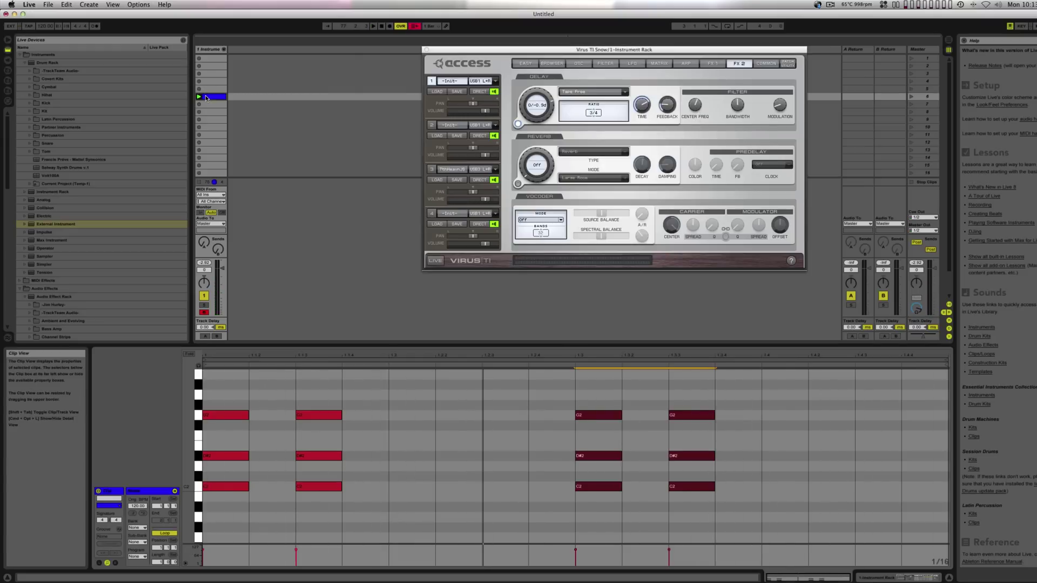
Load a chord patch from the Virus patch browser and launch the chord clip to hear it.
{"action": "key", "text": "shift+Tab"}
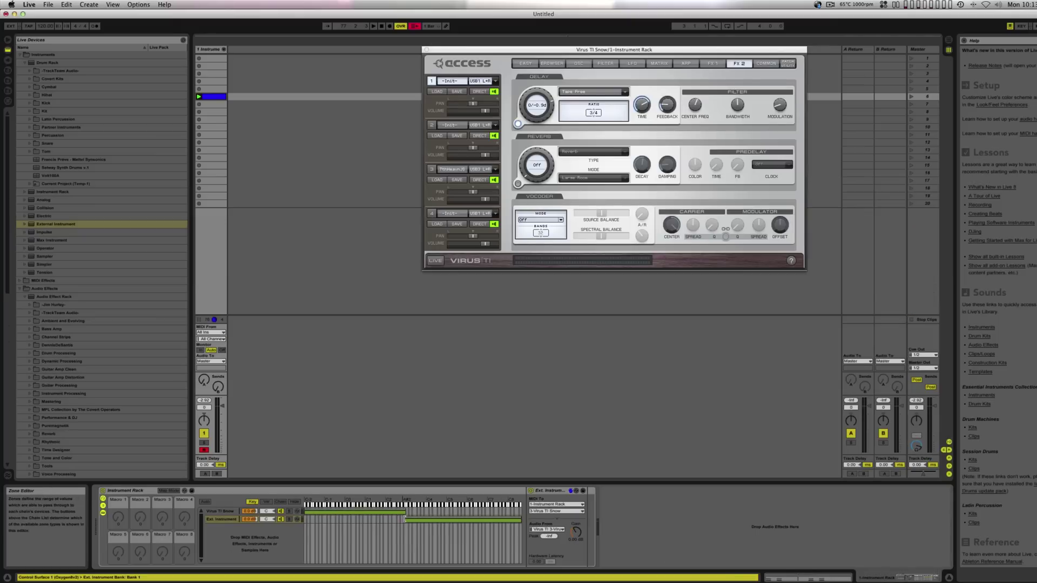
{"action": "left_click", "coordinate": [405, 519]}
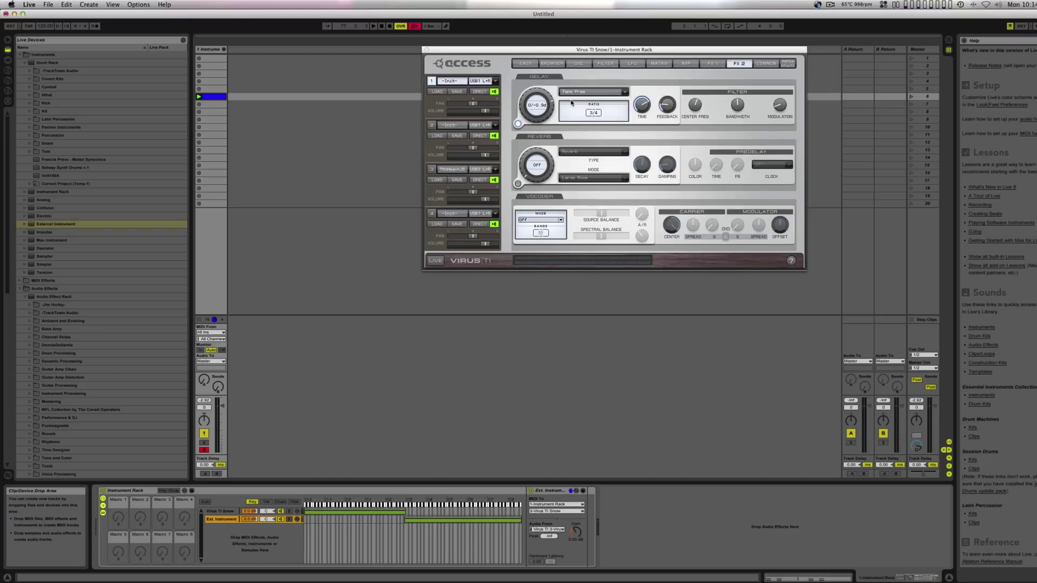
{"action": "left_click", "coordinate": [577, 63]}
{"action": "left_click", "coordinate": [552, 64]}
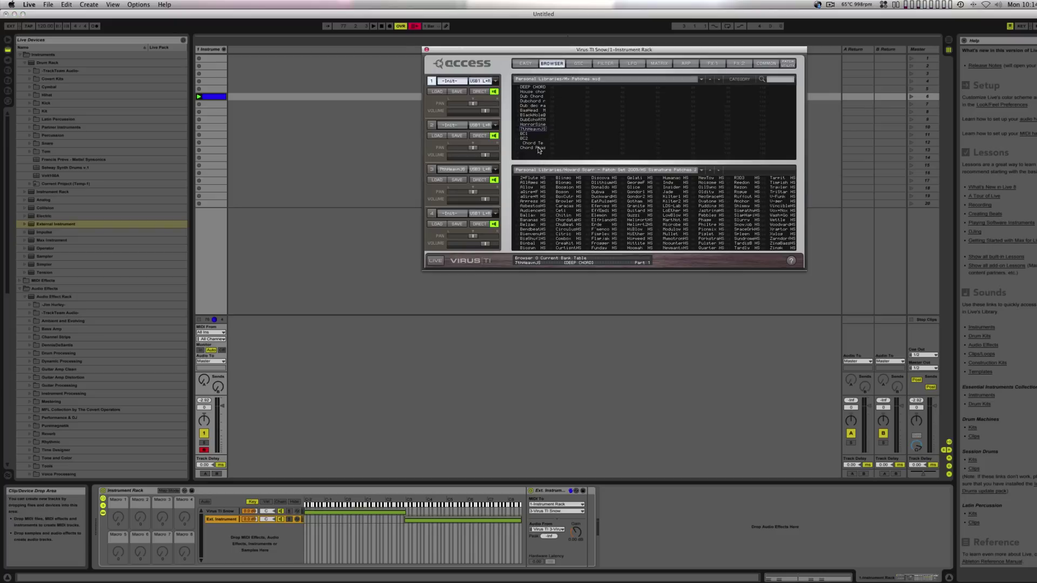
{"action": "left_click", "coordinate": [537, 148]}
{"action": "left_click", "coordinate": [197, 96]}
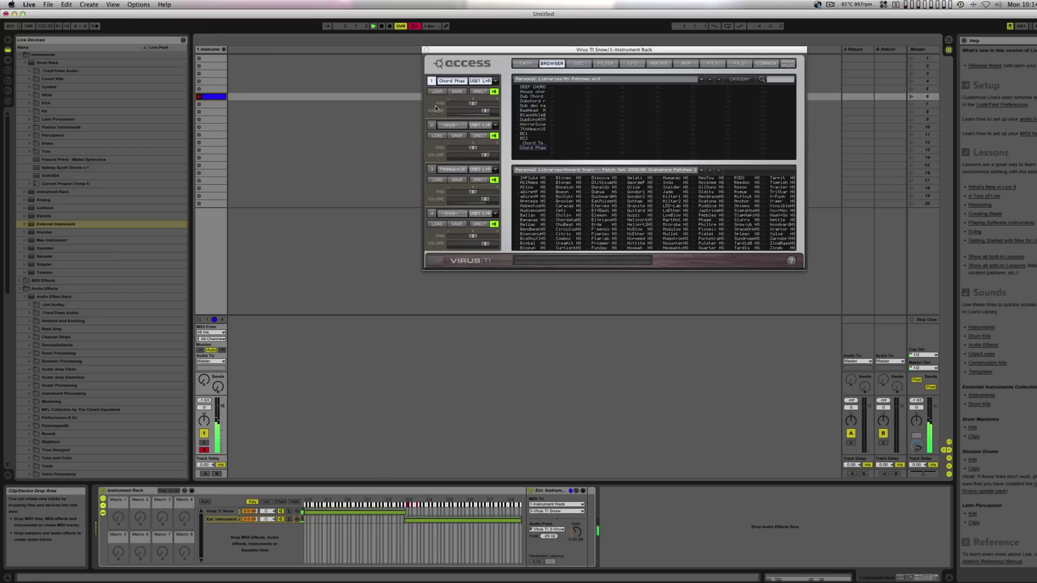
Audition dub, house and DEEP CHORD patches, then copy part 4's Init patch onto part 1.
{"action": "left_click", "coordinate": [531, 143]}
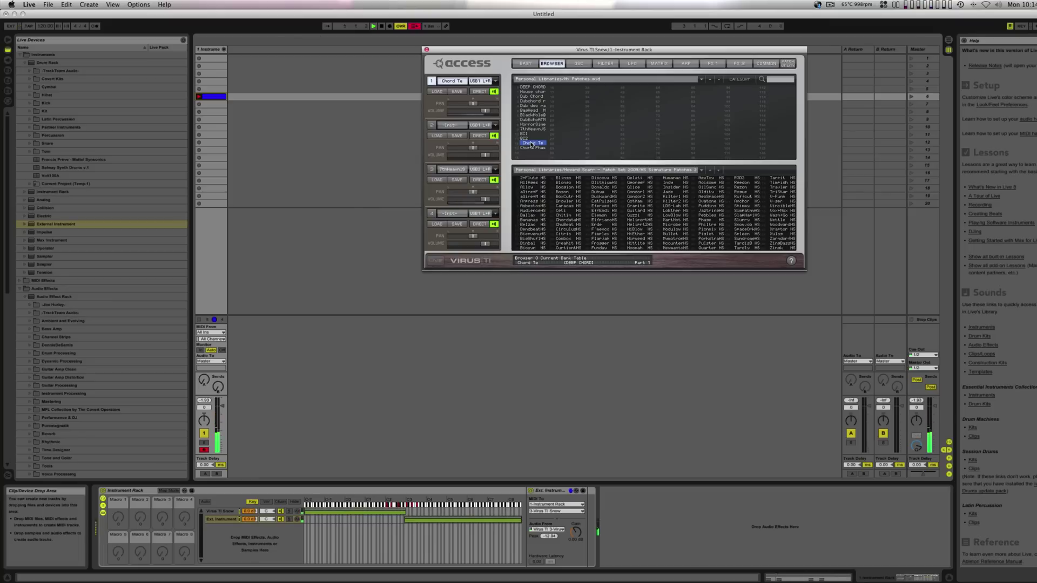
{"action": "left_click", "coordinate": [531, 101]}
{"action": "left_click", "coordinate": [532, 92]}
{"action": "left_click", "coordinate": [530, 97]}
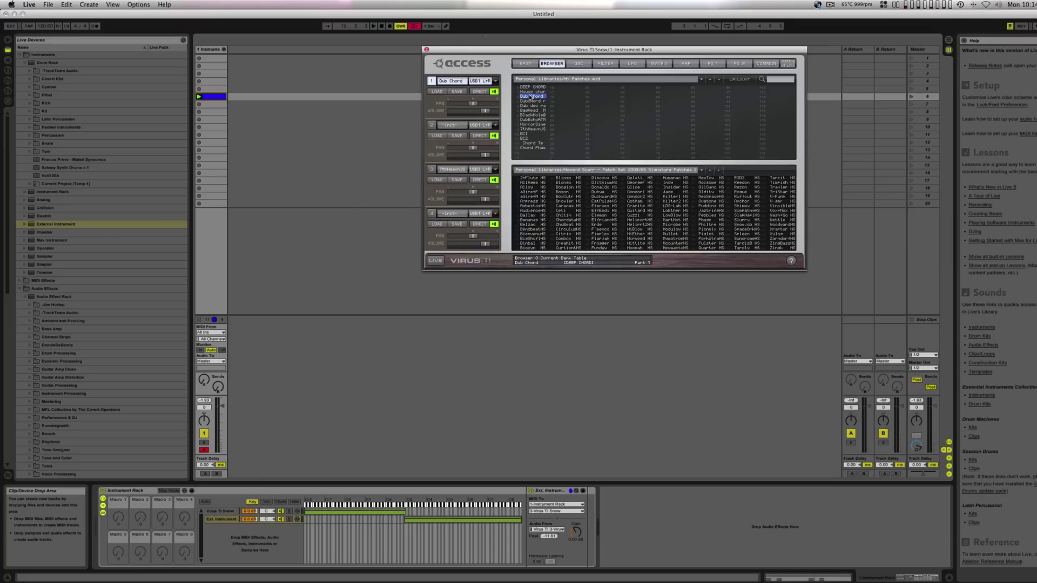
{"action": "left_click", "coordinate": [531, 88]}
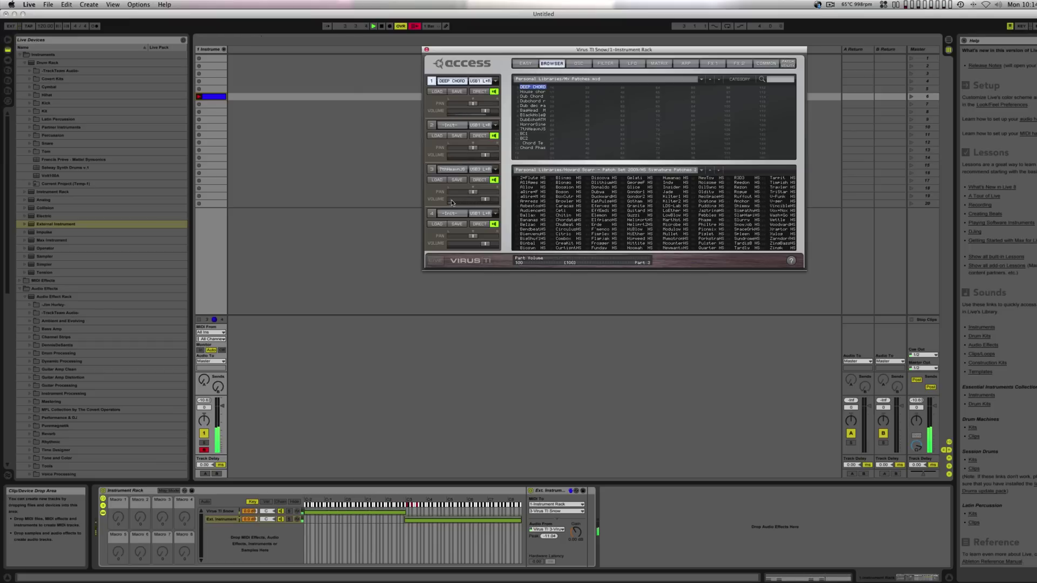
{"action": "left_click_drag", "start_coordinate": [453, 213], "coordinate": [454, 84]}
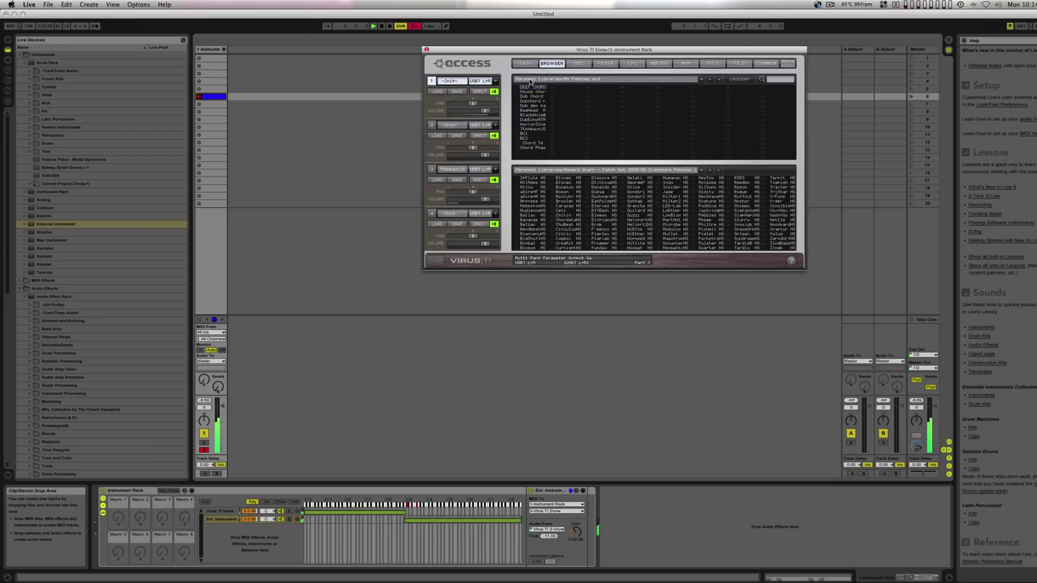
{"action": "left_click", "coordinate": [532, 66]}
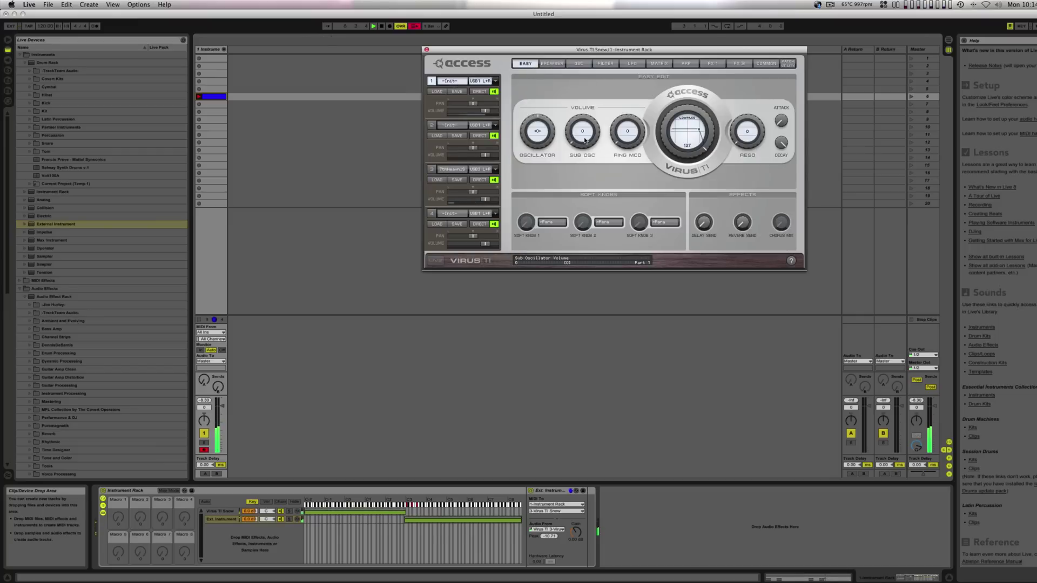
Raise the sub oscillator volume to 66 and make oscillator 1 a HyperSaw.
{"action": "left_click_drag", "start_coordinate": [573, 143], "coordinate": [568, 92]}
{"action": "left_click", "coordinate": [578, 63]}
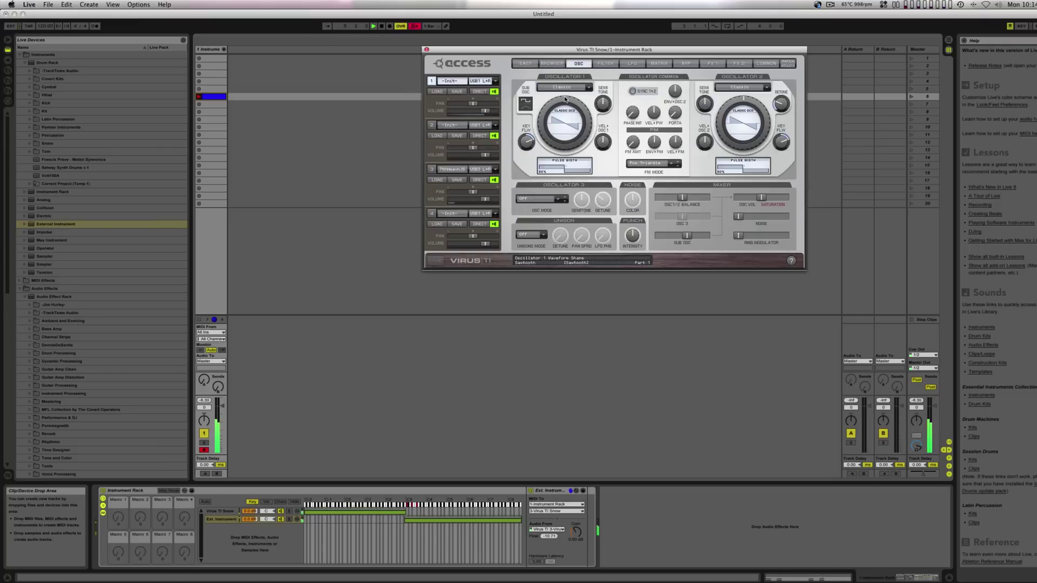
{"action": "scroll", "coordinate": [567, 92], "scroll_direction": "down", "scroll_amount": 3}
{"action": "left_click", "coordinate": [568, 90]}
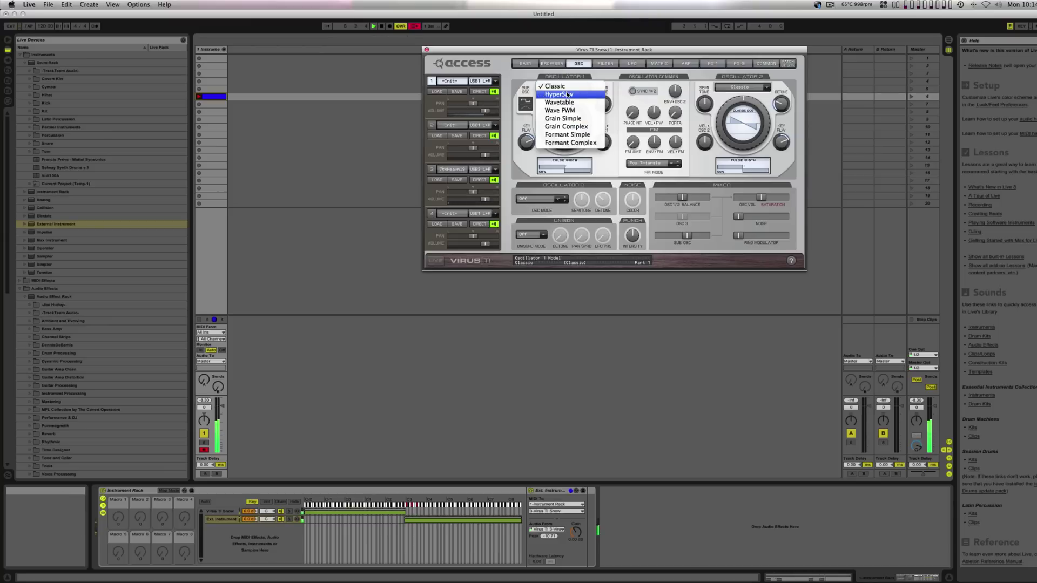
{"action": "left_click", "coordinate": [563, 105]}
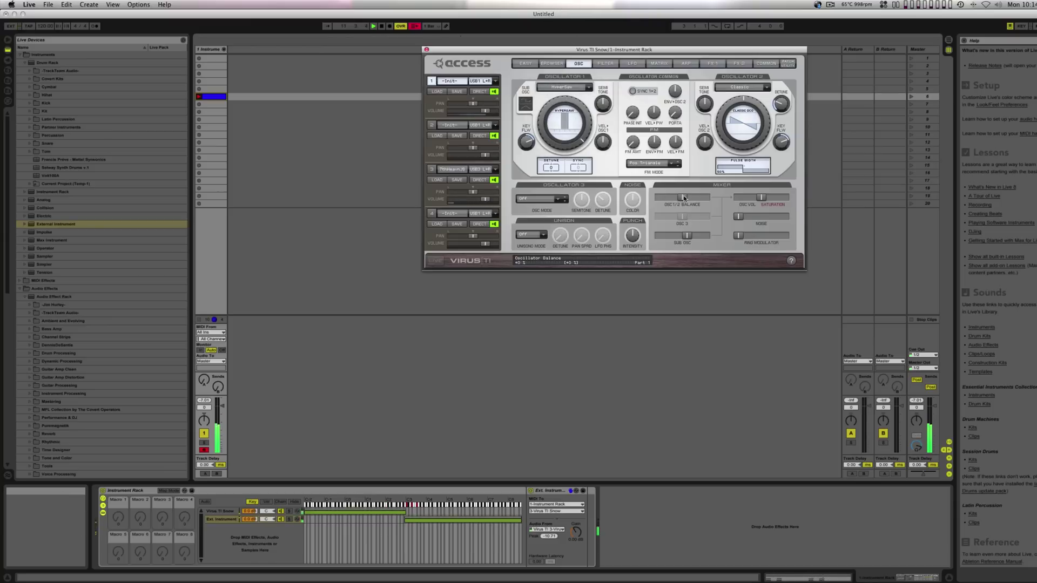
Shift the oscillator 1/2 balance and set Twin unison with 35.9% pan spread.
{"action": "left_click_drag", "start_coordinate": [682, 198], "coordinate": [659, 197]}
{"action": "left_click", "coordinate": [530, 234]}
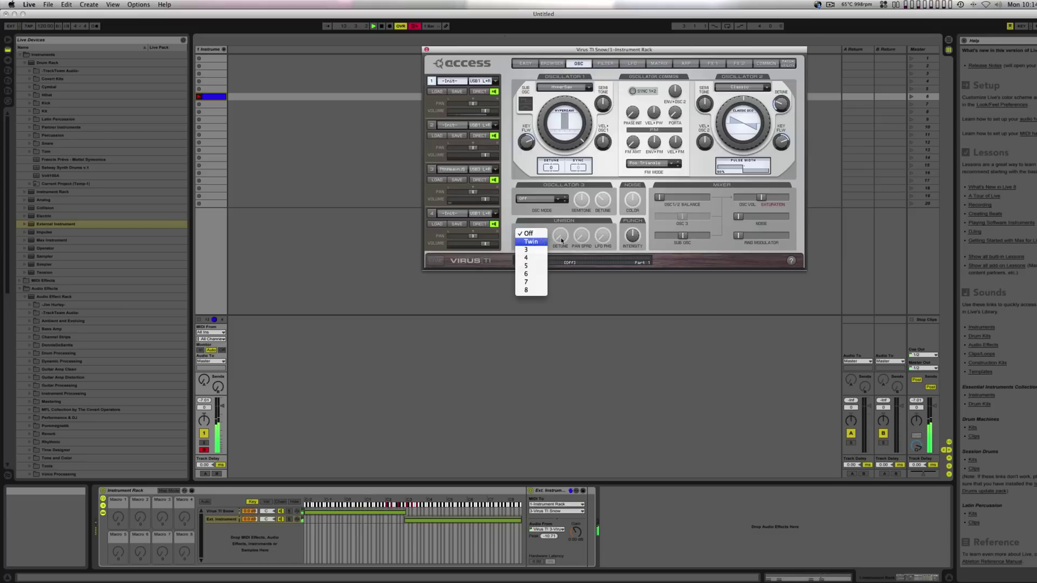
{"action": "left_click", "coordinate": [528, 238]}
{"action": "left_click_drag", "start_coordinate": [579, 239], "coordinate": [580, 208]}
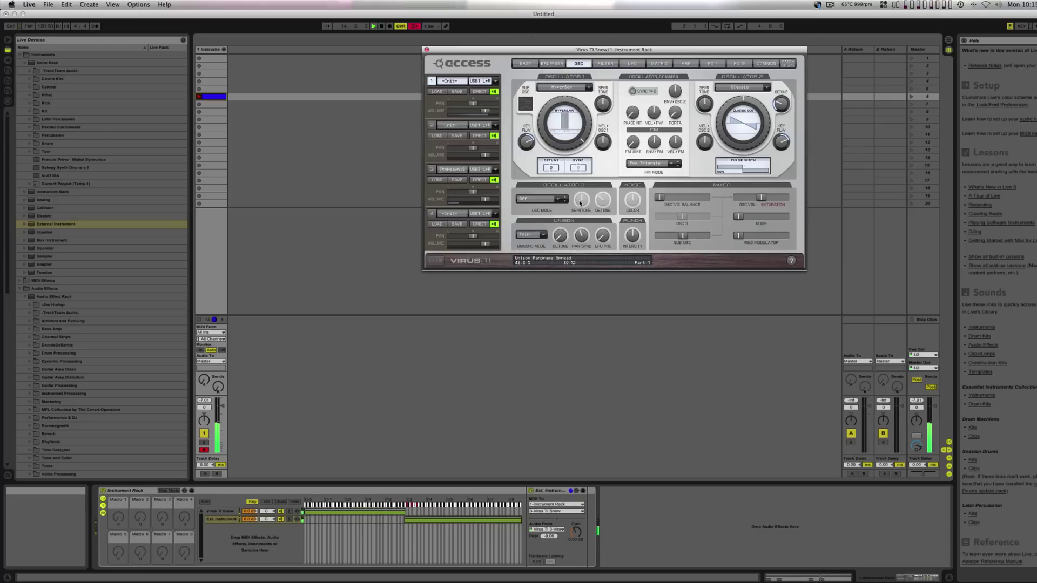
{"action": "left_click", "coordinate": [607, 64]}
Lower filter 1 cutoff to 59, max out the filter envelope release, and set amp release to 30.
{"action": "left_click_drag", "start_coordinate": [545, 127], "coordinate": [544, 145]}
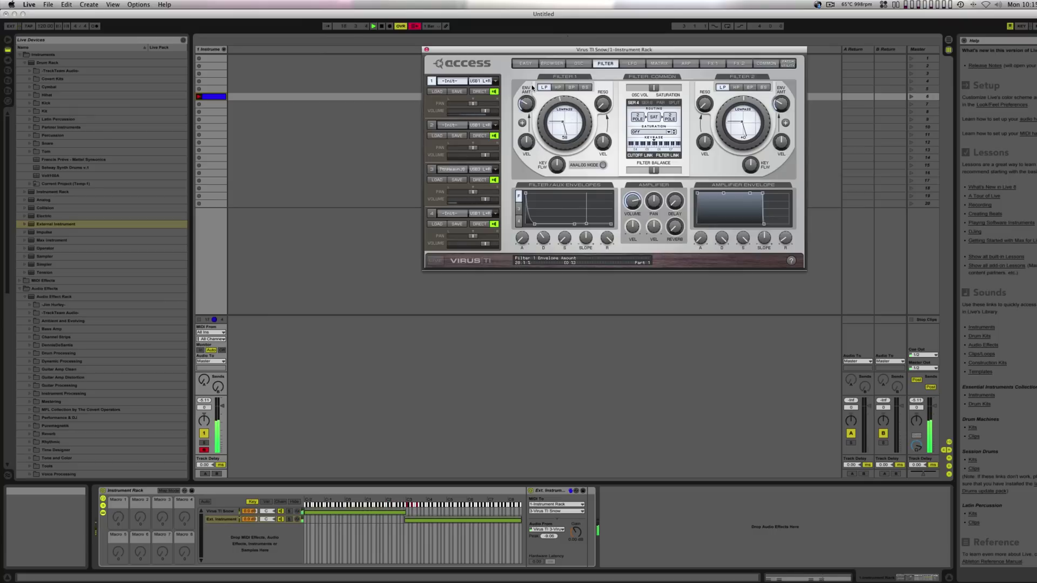
{"action": "left_click_drag", "start_coordinate": [607, 238], "coordinate": [608, 213]}
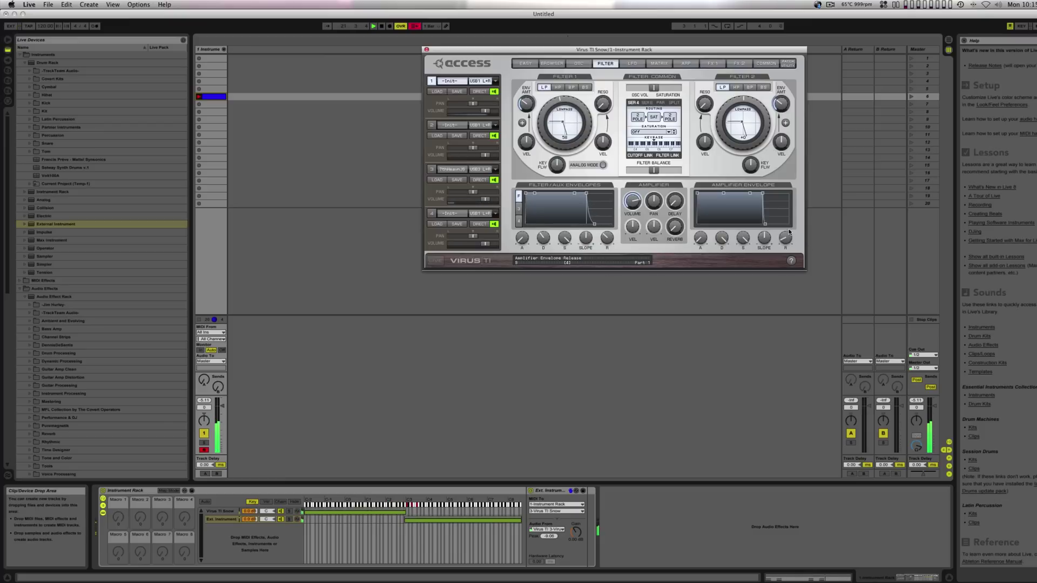
{"action": "mouse_move", "coordinate": [789, 232]}
{"action": "left_mouse_down"}
{"action": "mouse_move", "coordinate": [788, 191]}
{"action": "mouse_move", "coordinate": [783, 219]}
{"action": "left_mouse_up"}
Set the delay to Tape Clocked, 3/16 on left and right clocks, with 26.6% feedback.
{"action": "left_click", "coordinate": [738, 62]}
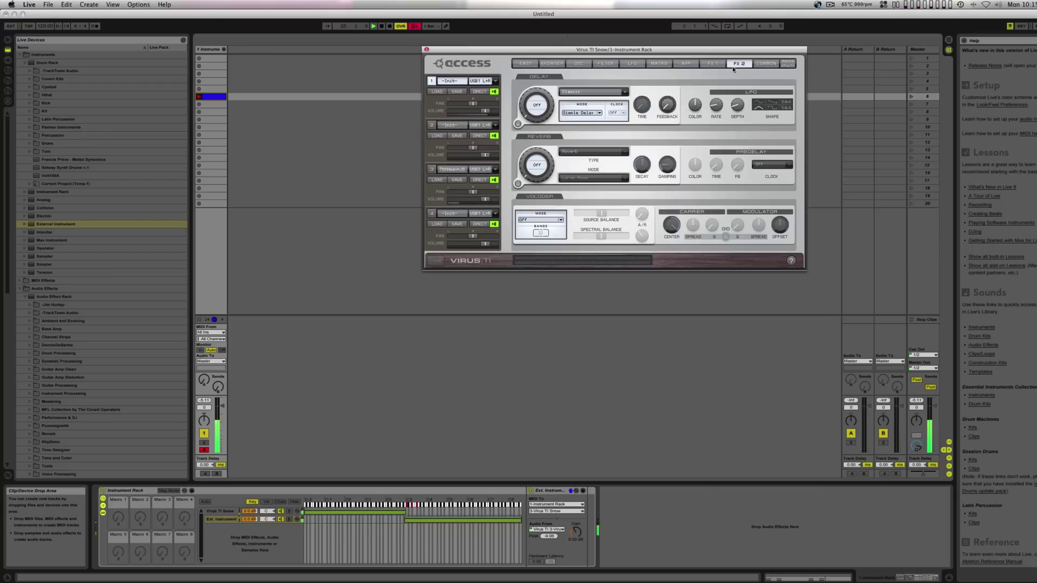
{"action": "left_click", "coordinate": [586, 91]}
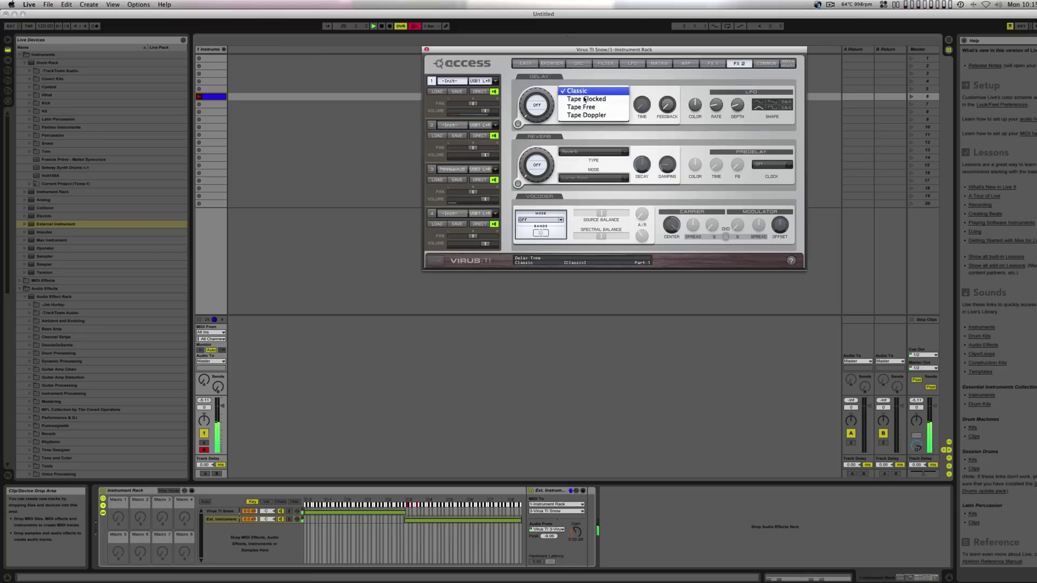
{"action": "left_click", "coordinate": [584, 99]}
{"action": "left_click", "coordinate": [609, 113]}
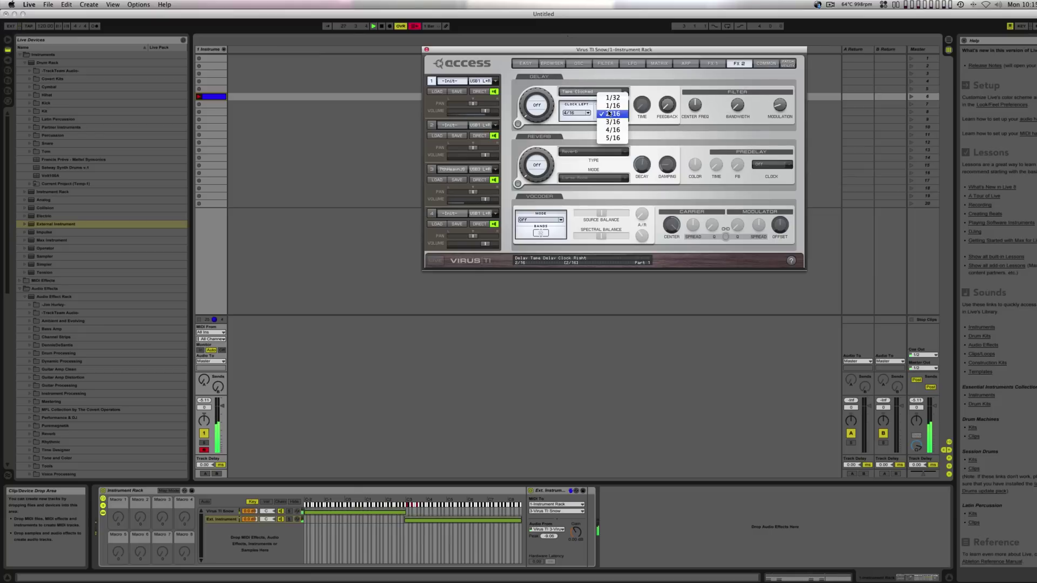
{"action": "left_click", "coordinate": [611, 121]}
{"action": "left_click", "coordinate": [582, 112]}
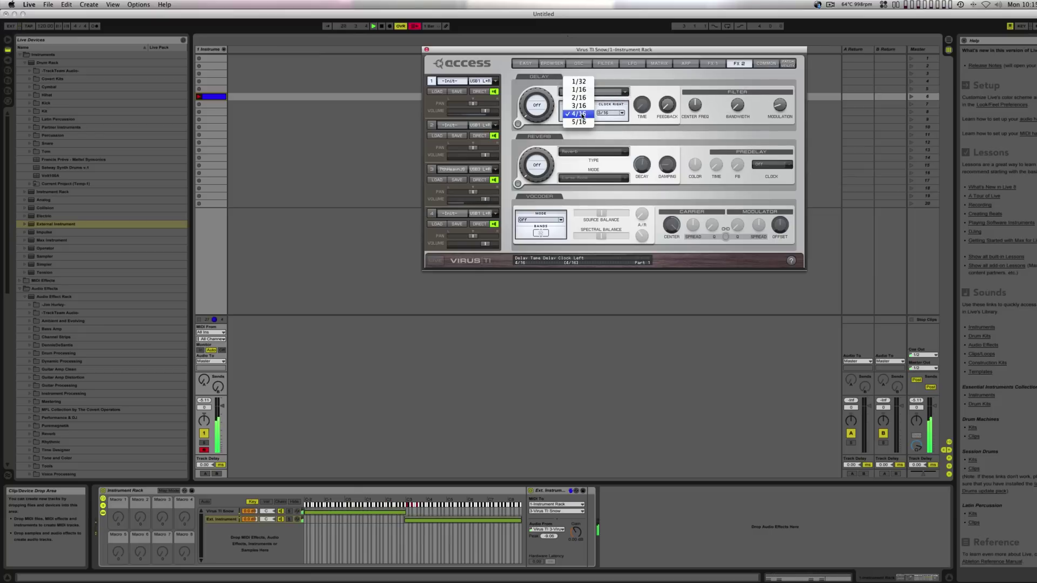
{"action": "left_click", "coordinate": [582, 107]}
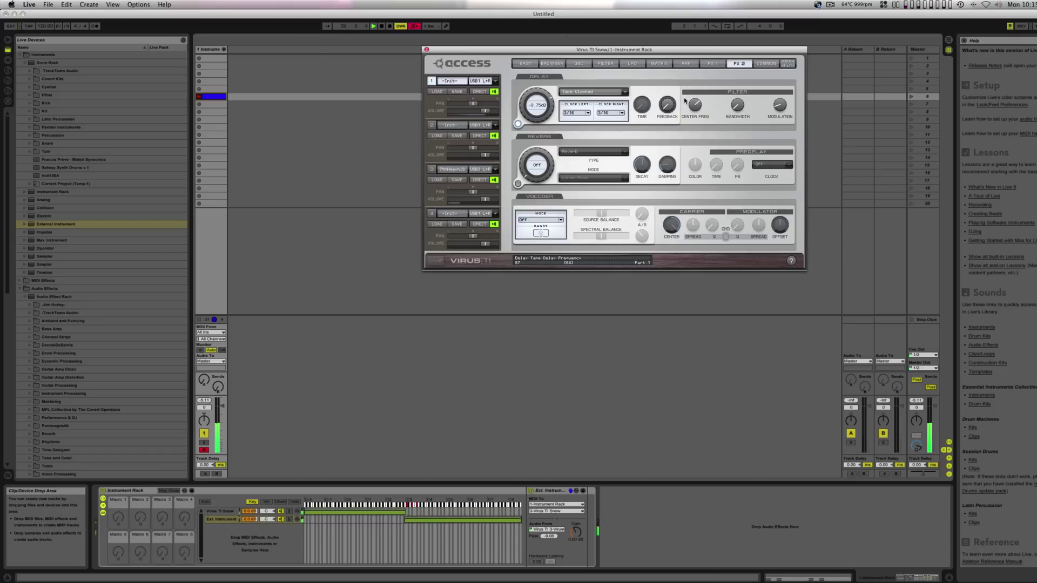
{"action": "left_click_drag", "start_coordinate": [668, 104], "coordinate": [670, 98]}
On the Easy Edit page, raise the filter cutoff from 58 to 67.
{"action": "left_click", "coordinate": [551, 63]}
{"action": "left_click", "coordinate": [532, 64]}
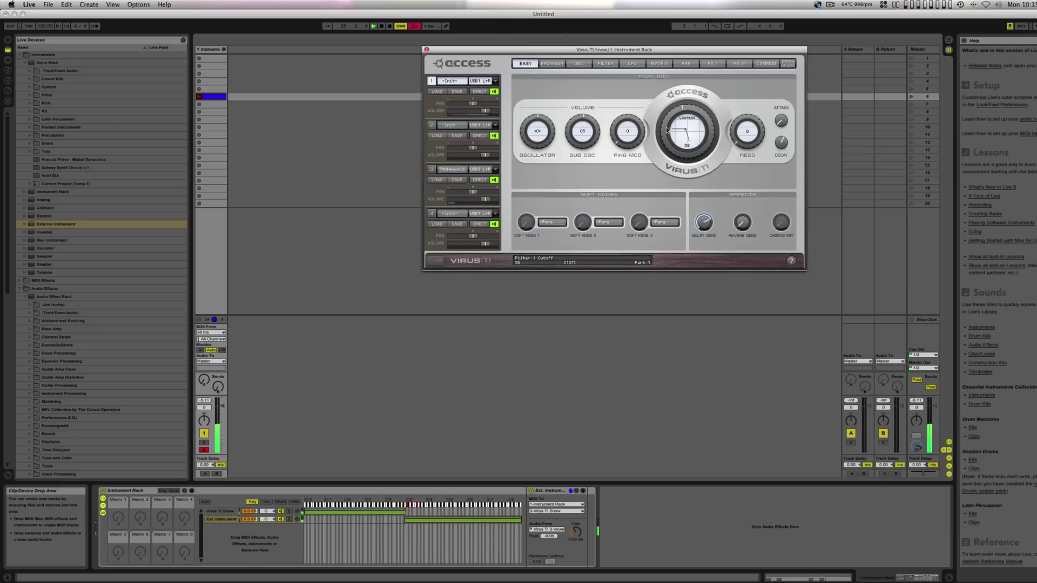
{"action": "left_click_drag", "start_coordinate": [667, 128], "coordinate": [666, 118]}
{"action": "left_click", "coordinate": [732, 67]}
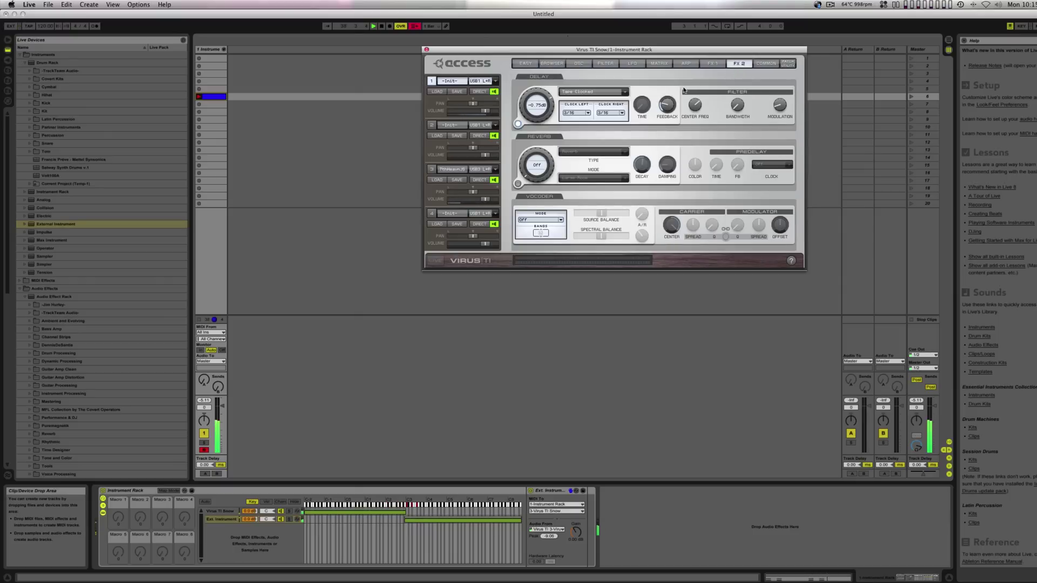
{"action": "left_click", "coordinate": [704, 66]}
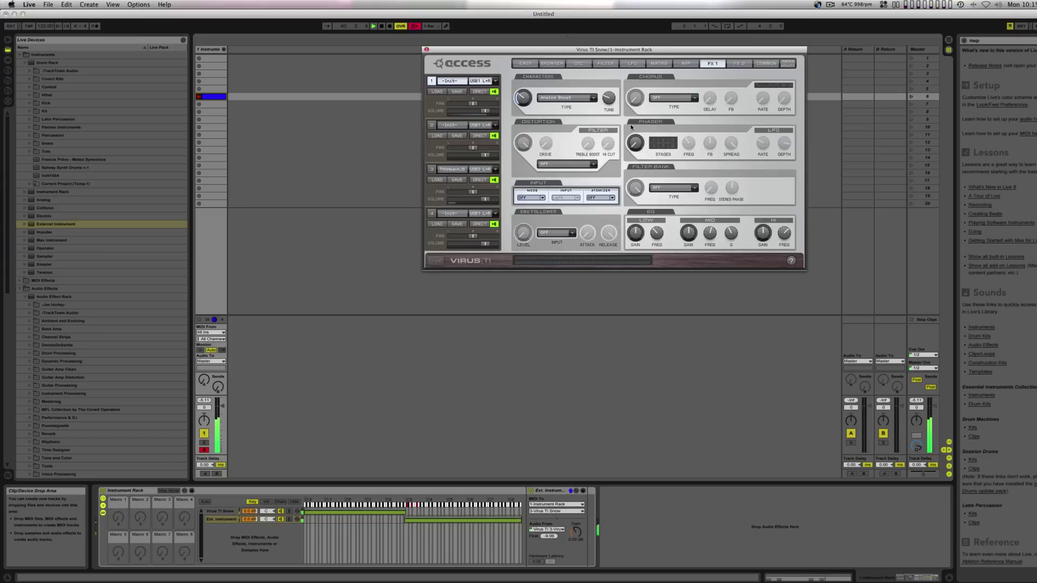
Turn the phaser mix up to 59 and select part 3 of the Virus.
{"action": "left_click_drag", "start_coordinate": [633, 137], "coordinate": [635, 106]}
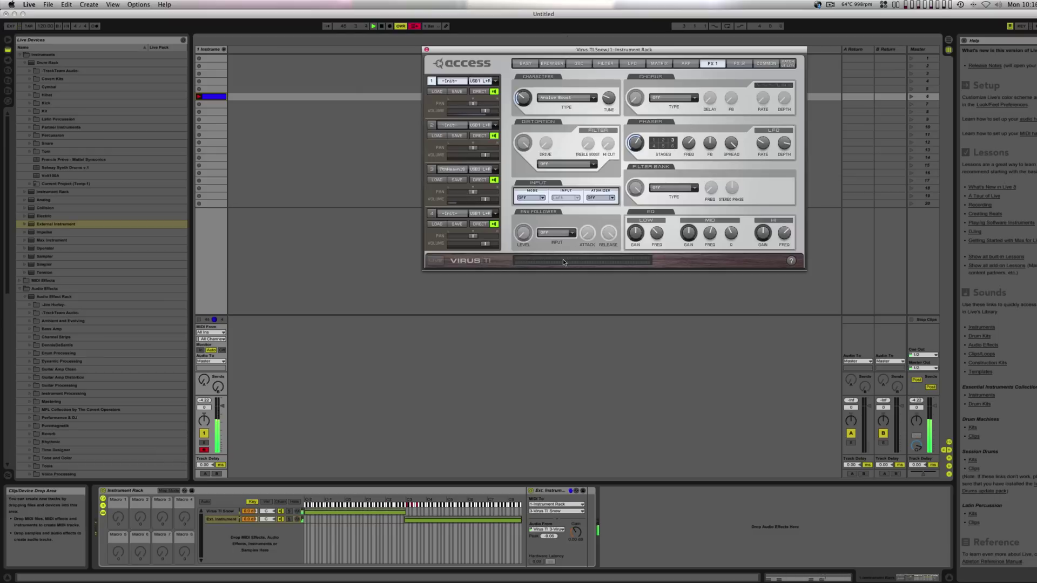
{"action": "left_click", "coordinate": [437, 174]}
With the chord clip playing, raise part 3's sub oscillator to 69 and sweep cutoff up to 86.
{"action": "left_click", "coordinate": [525, 64]}
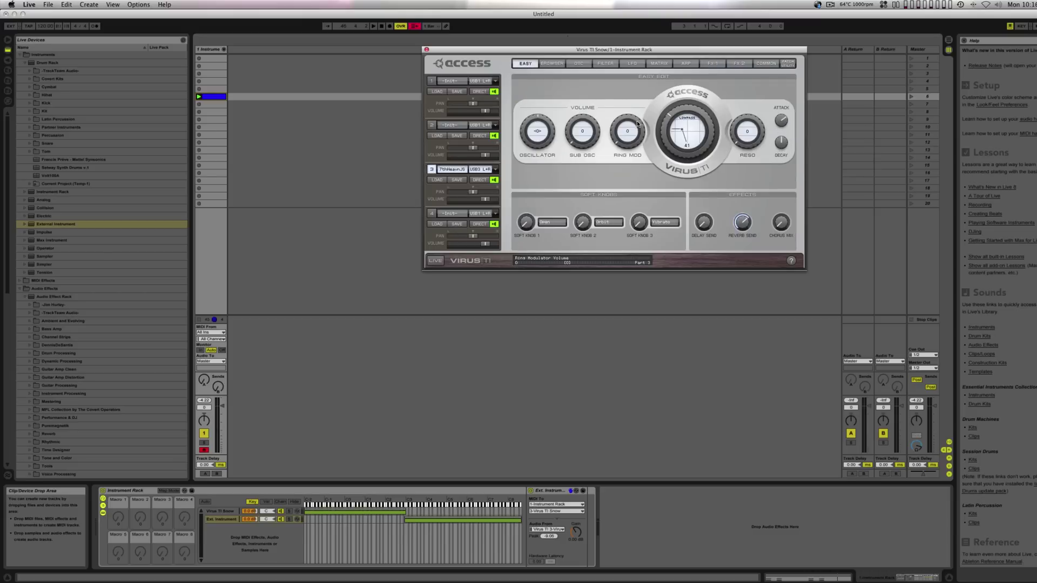
{"action": "key", "text": "space"}
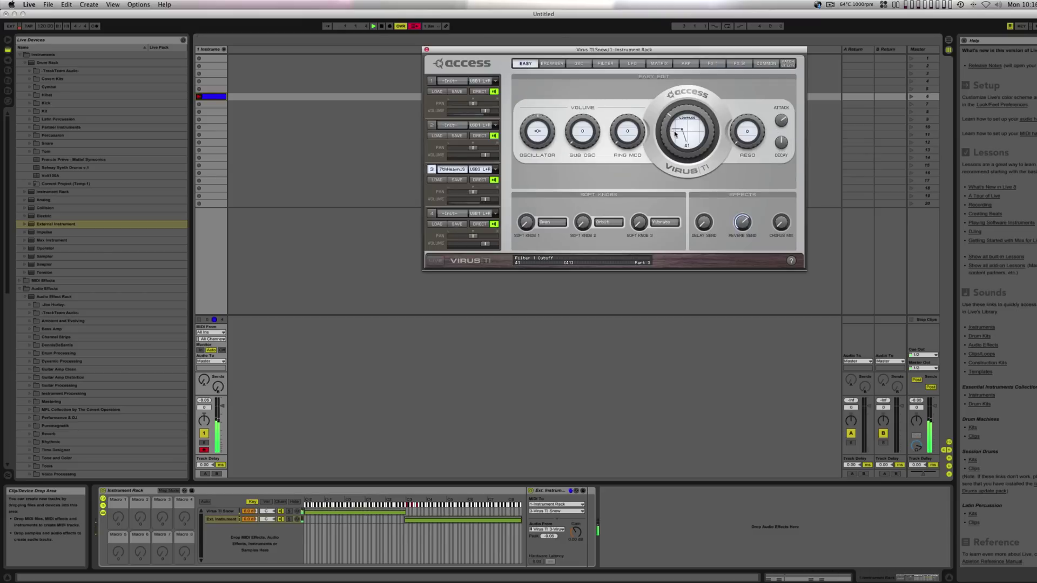
{"action": "left_click_drag", "start_coordinate": [664, 139], "coordinate": [665, 128]}
{"action": "left_click_drag", "start_coordinate": [568, 123], "coordinate": [572, 97]}
{"action": "left_click_drag", "start_coordinate": [663, 148], "coordinate": [675, 199]}
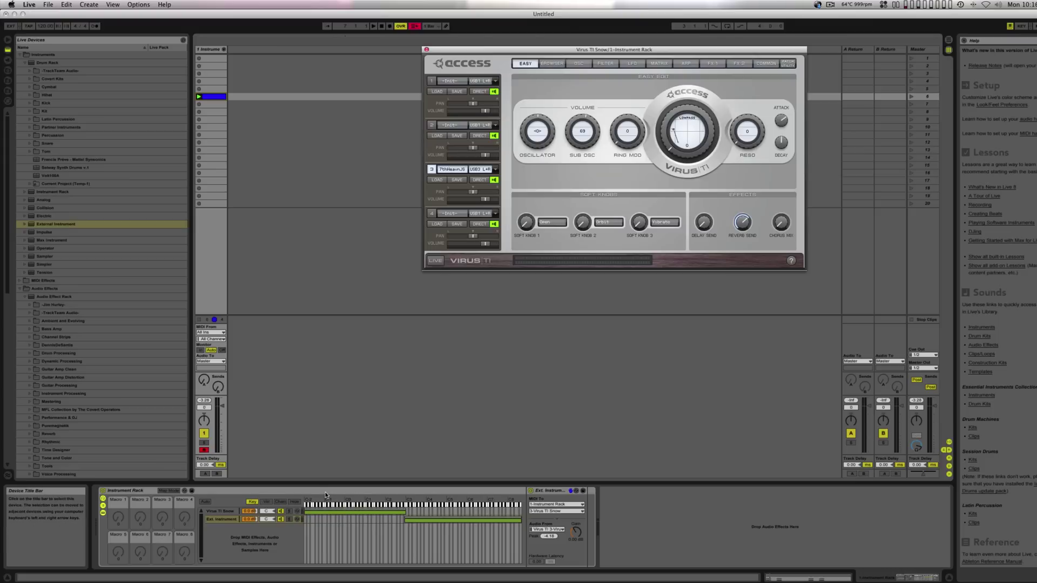
{"action": "left_click", "coordinate": [148, 493]}
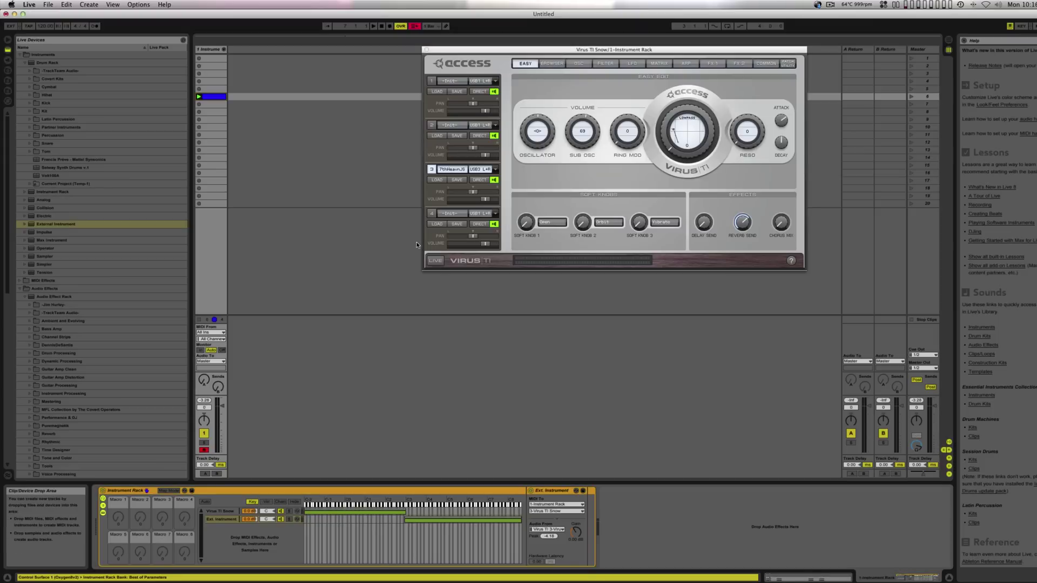